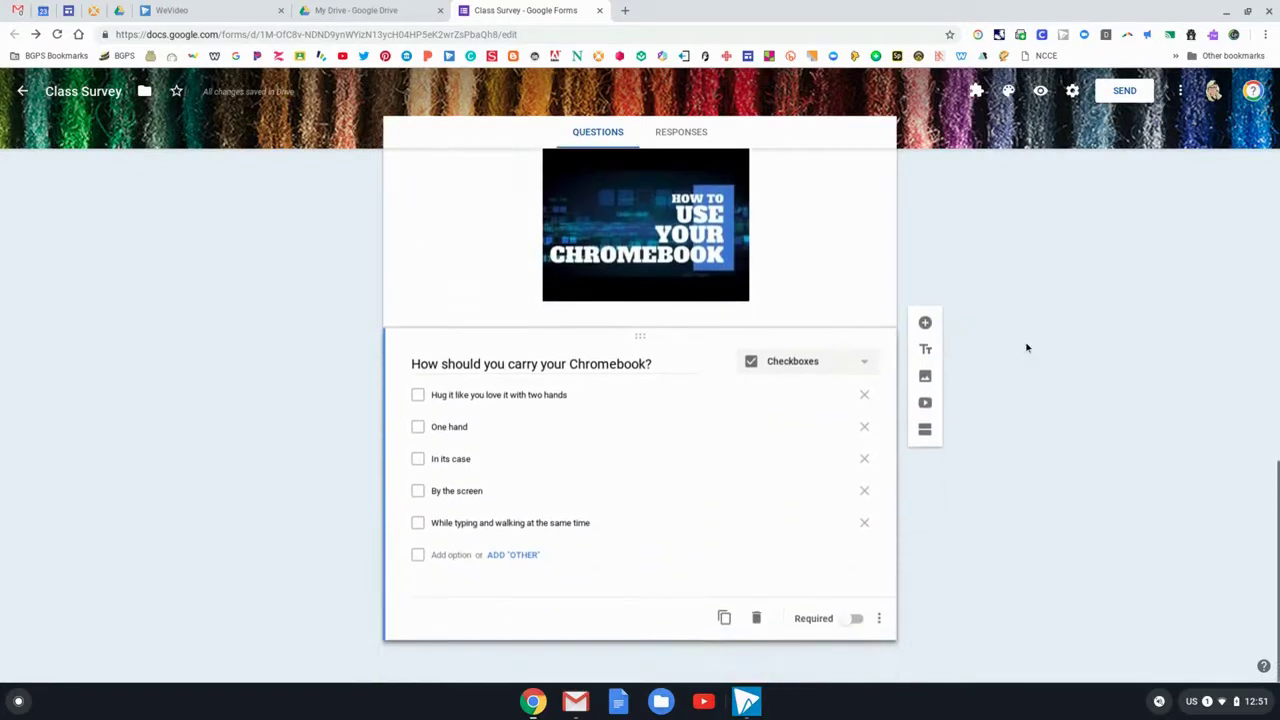
# Make Class Survey a quiz with correct answers and point values hidden from respondents, then save
pyautogui.scroll(8, 1026, 346)
pyautogui.scroll(5, 1026, 346)
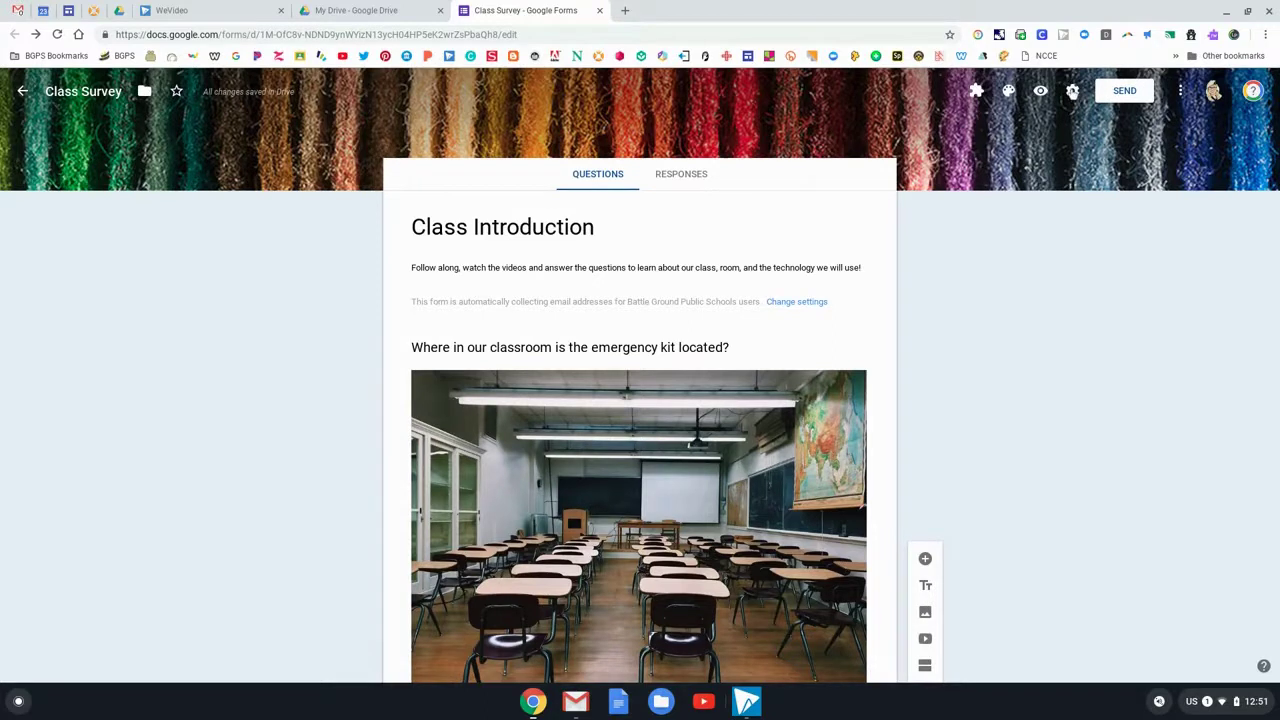
pyautogui.click(1072, 91)
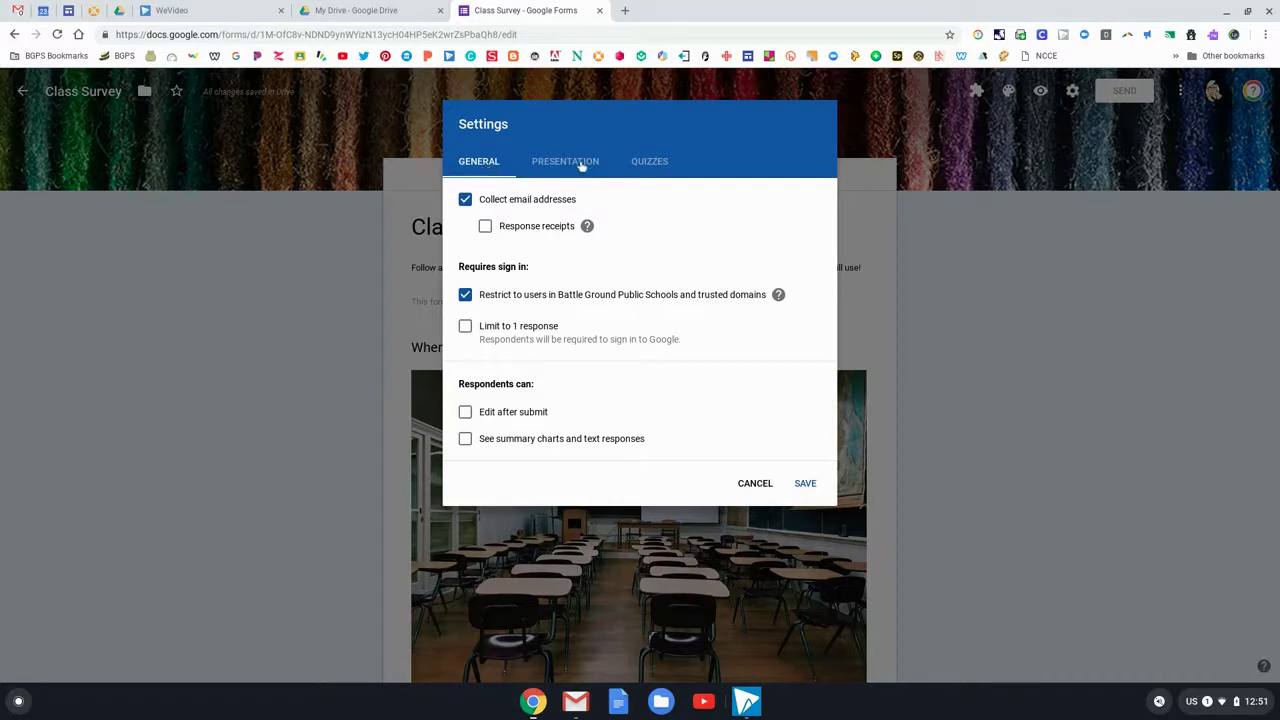
pyautogui.click(652, 162)
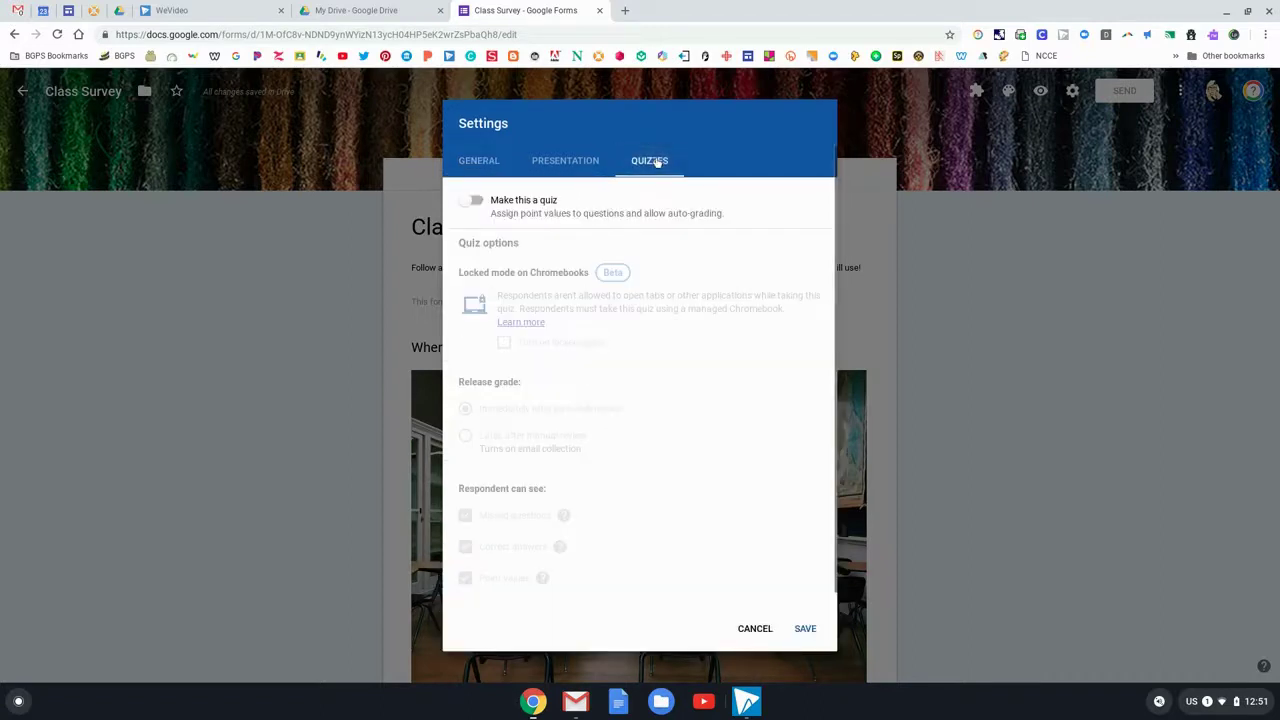
pyautogui.click(470, 201)
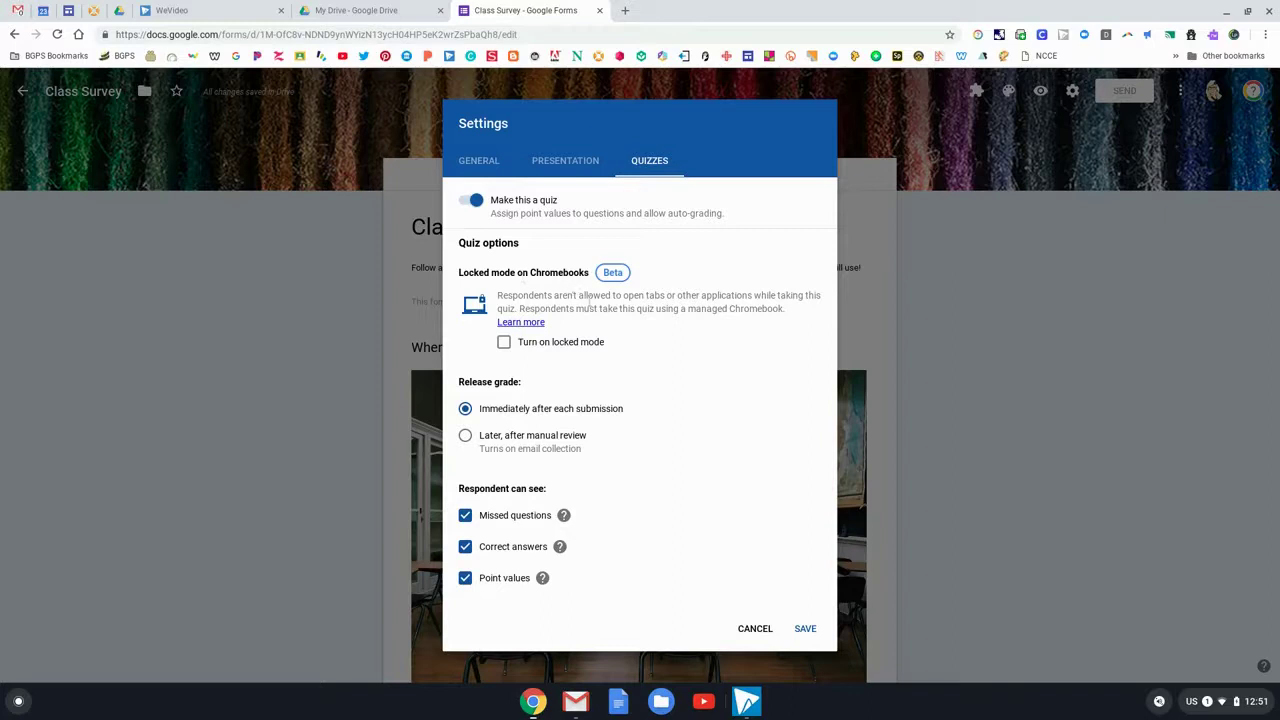
pyautogui.scroll(-1, 694, 354)
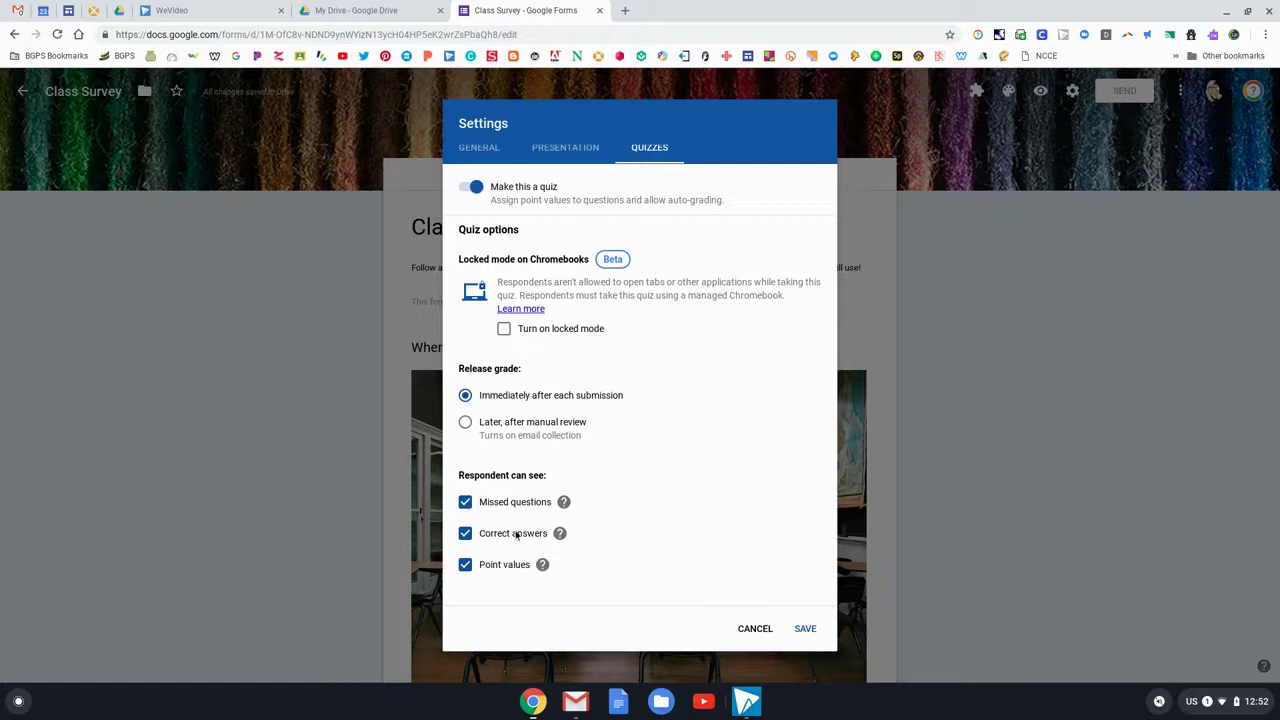
pyautogui.click(466, 533)
pyautogui.click(466, 566)
pyautogui.click(809, 629)
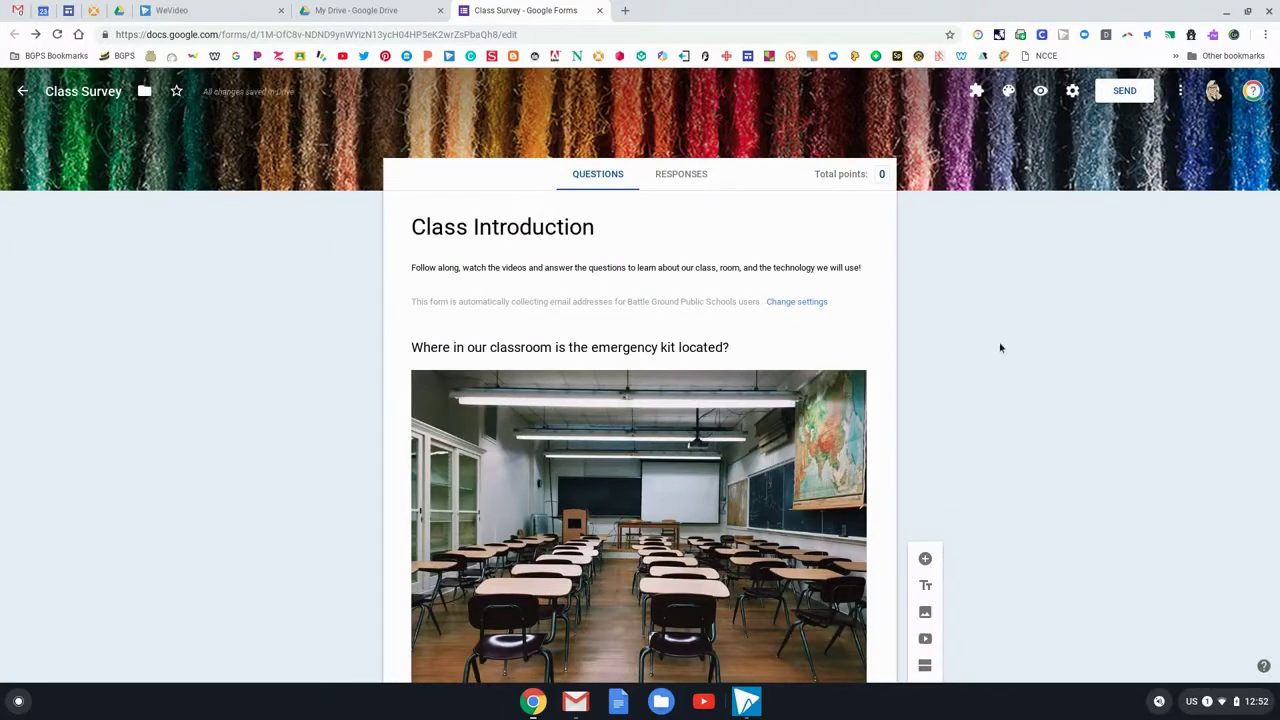
# Add a 'First and Last Name' question and drag it to the top of the form
pyautogui.scroll(-5, 976, 360)
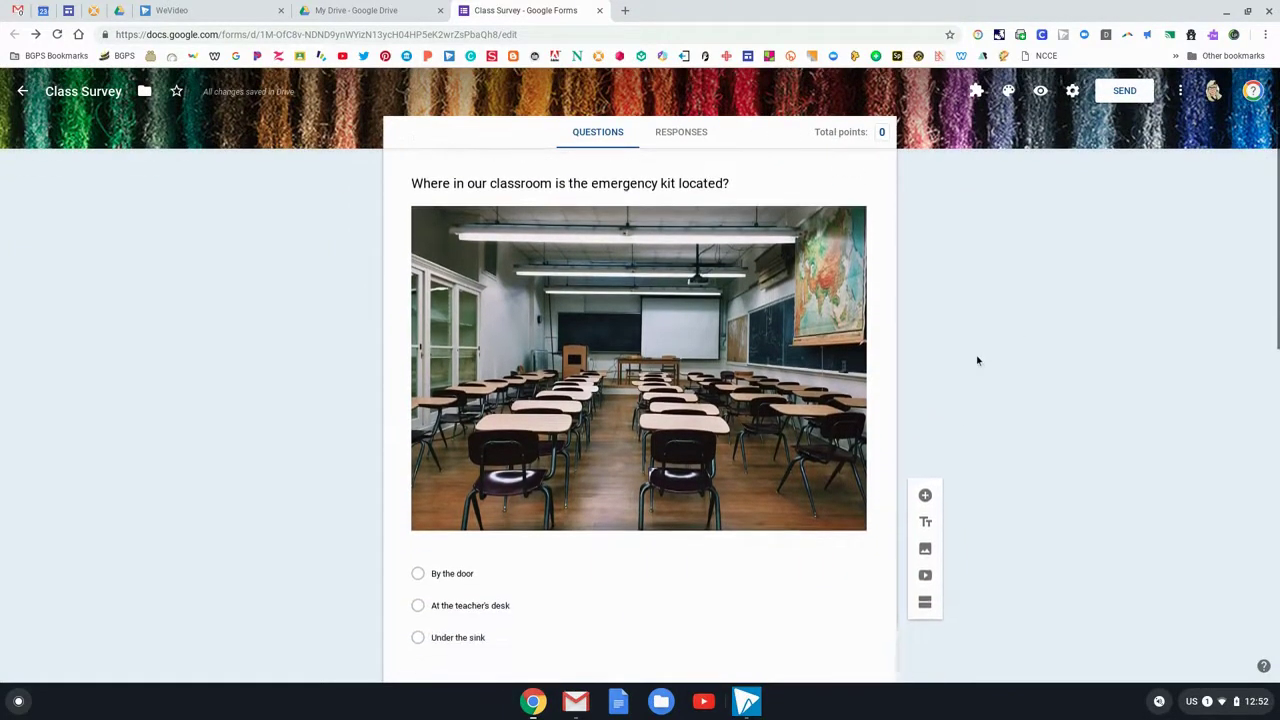
pyautogui.scroll(-3, 978, 360)
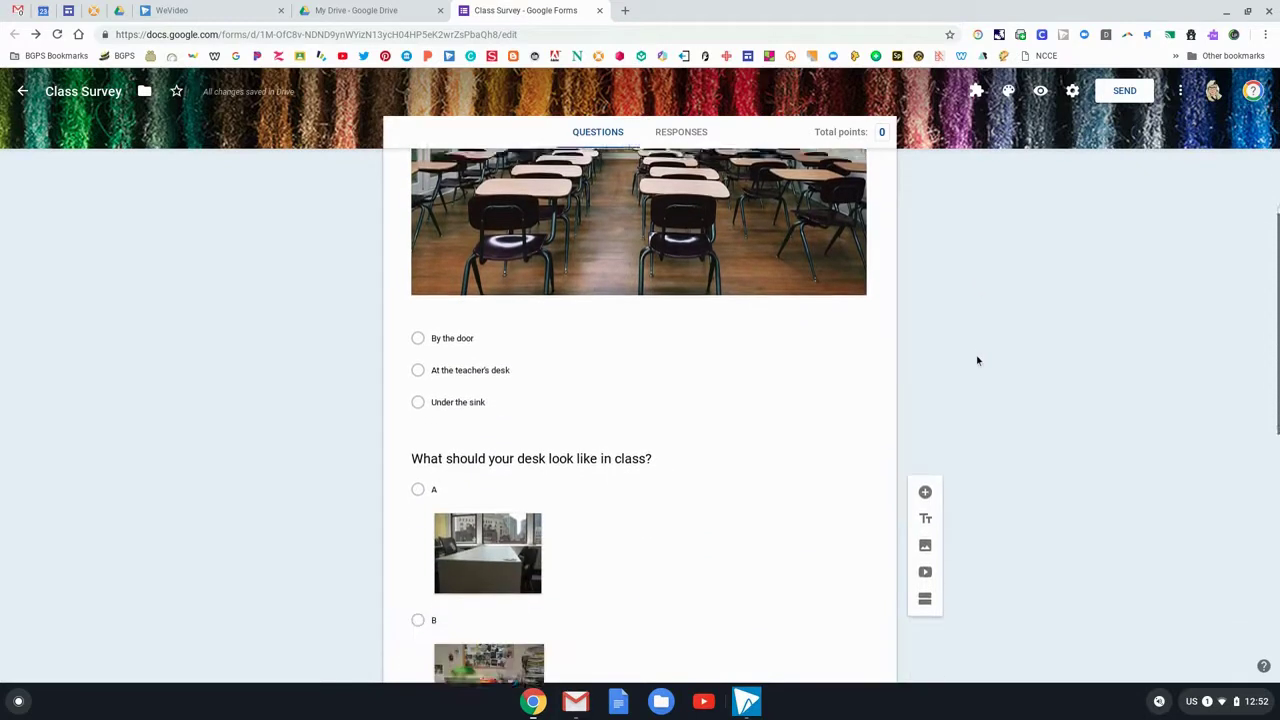
pyautogui.scroll(1, 978, 360)
pyautogui.scroll(4, 978, 360)
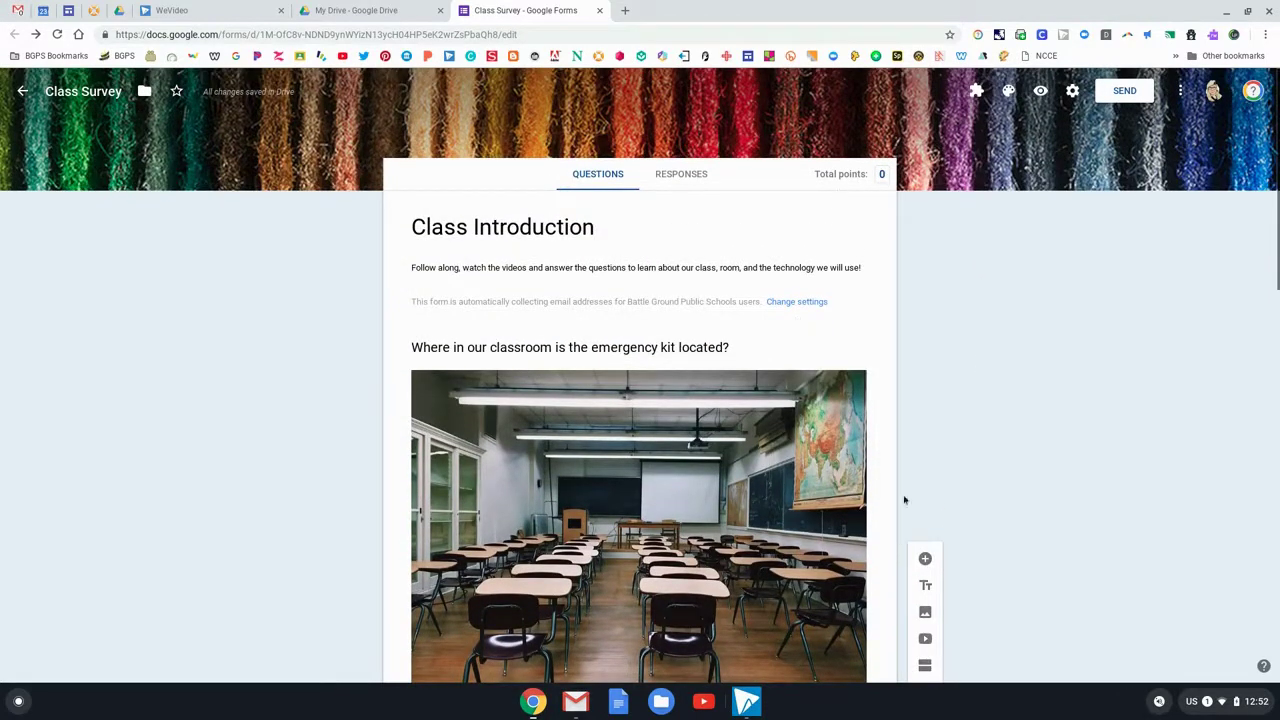
pyautogui.click(925, 559)
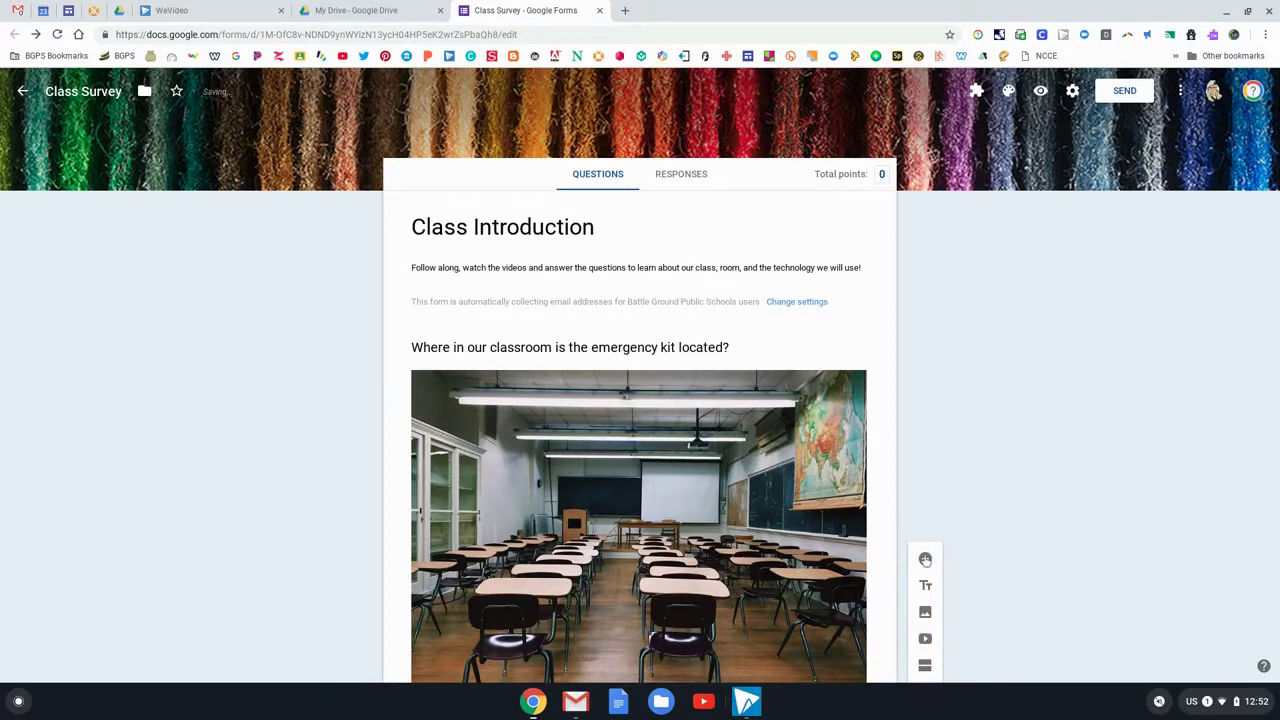
pyautogui.scroll(-10, 977, 476)
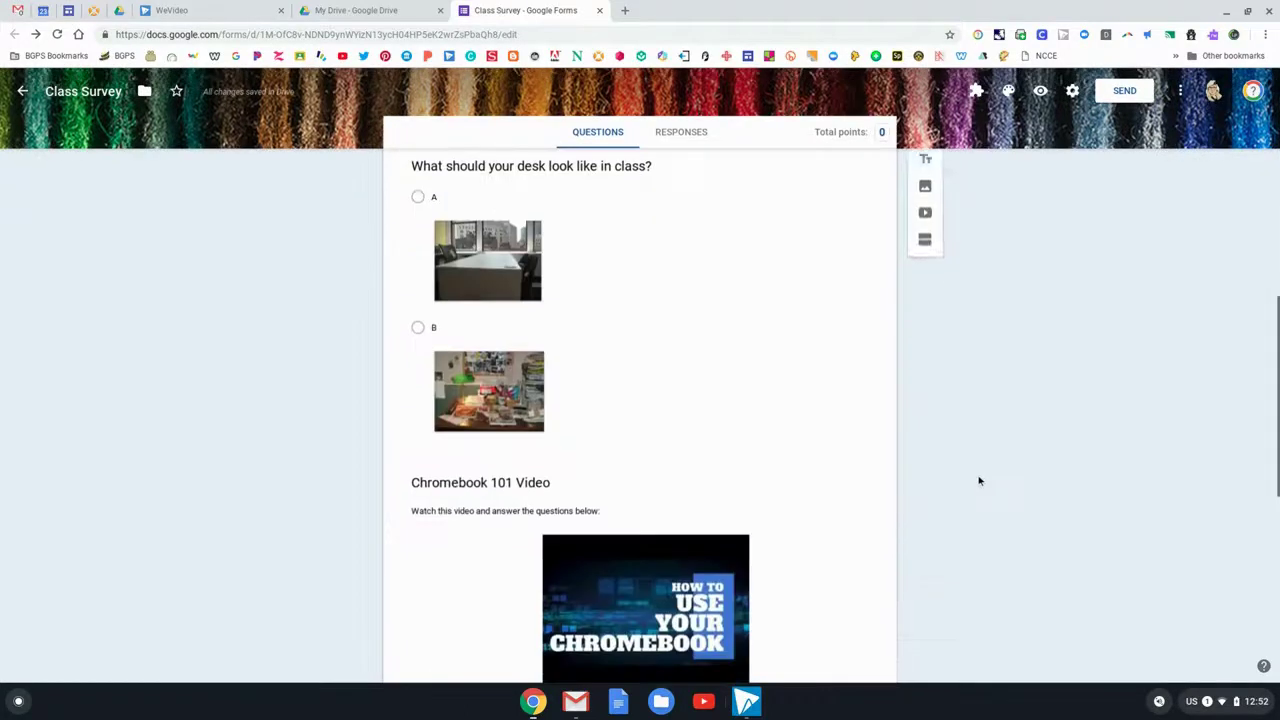
pyautogui.scroll(-1, 979, 482)
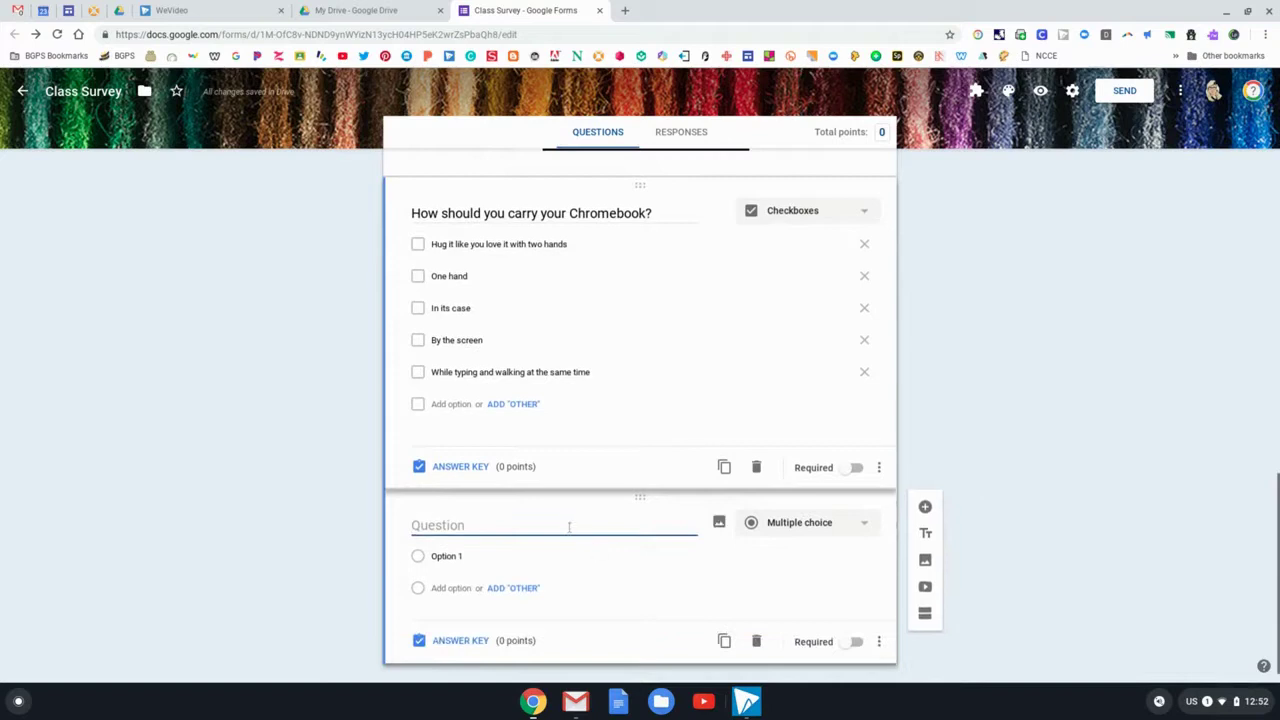
pyautogui.write('First ')
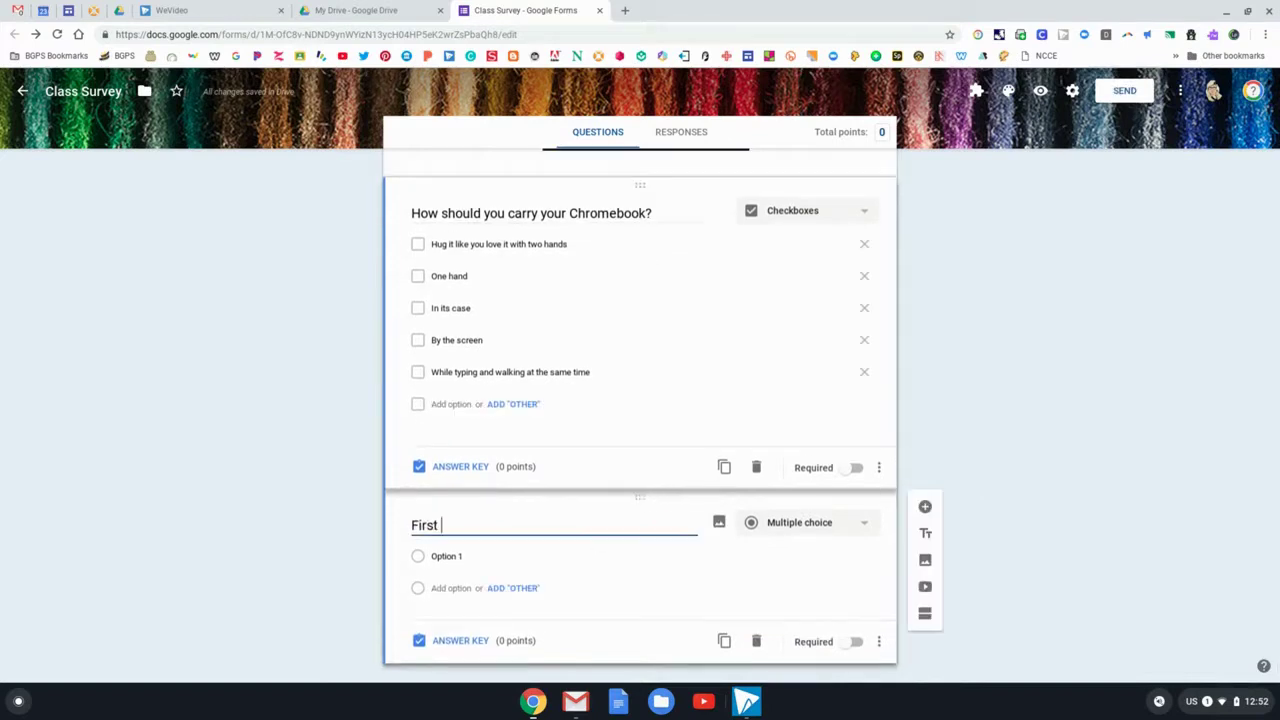
pyautogui.write('and Last Name')
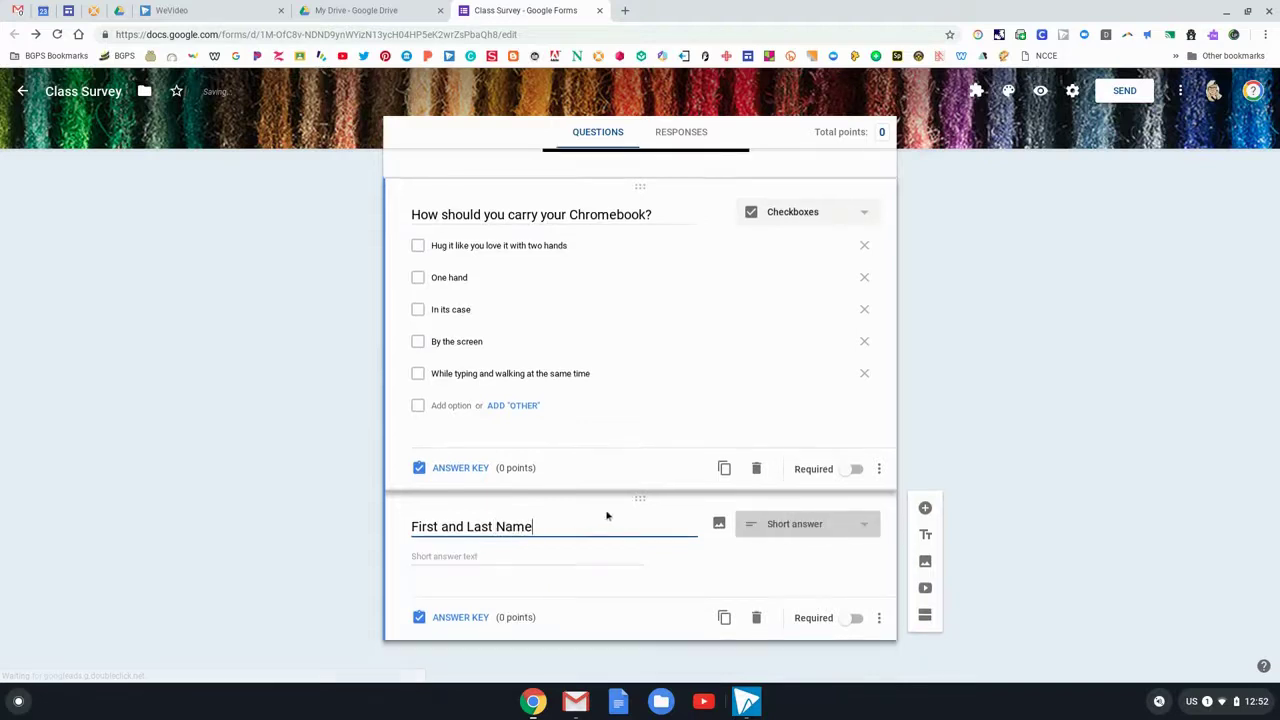
pyautogui.moveTo(643, 500); pyautogui.dragTo(645, 226)
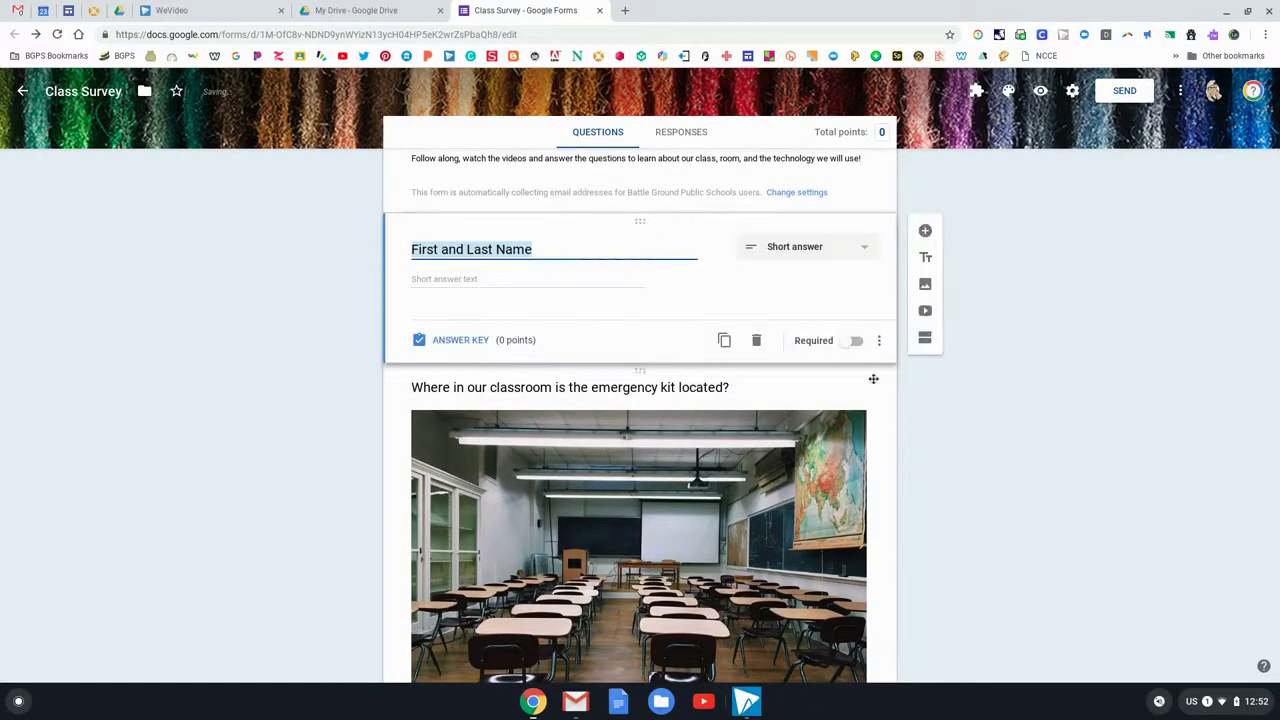
# Make the name question required and check that its answer key stays at 0 points
pyautogui.click(853, 341)
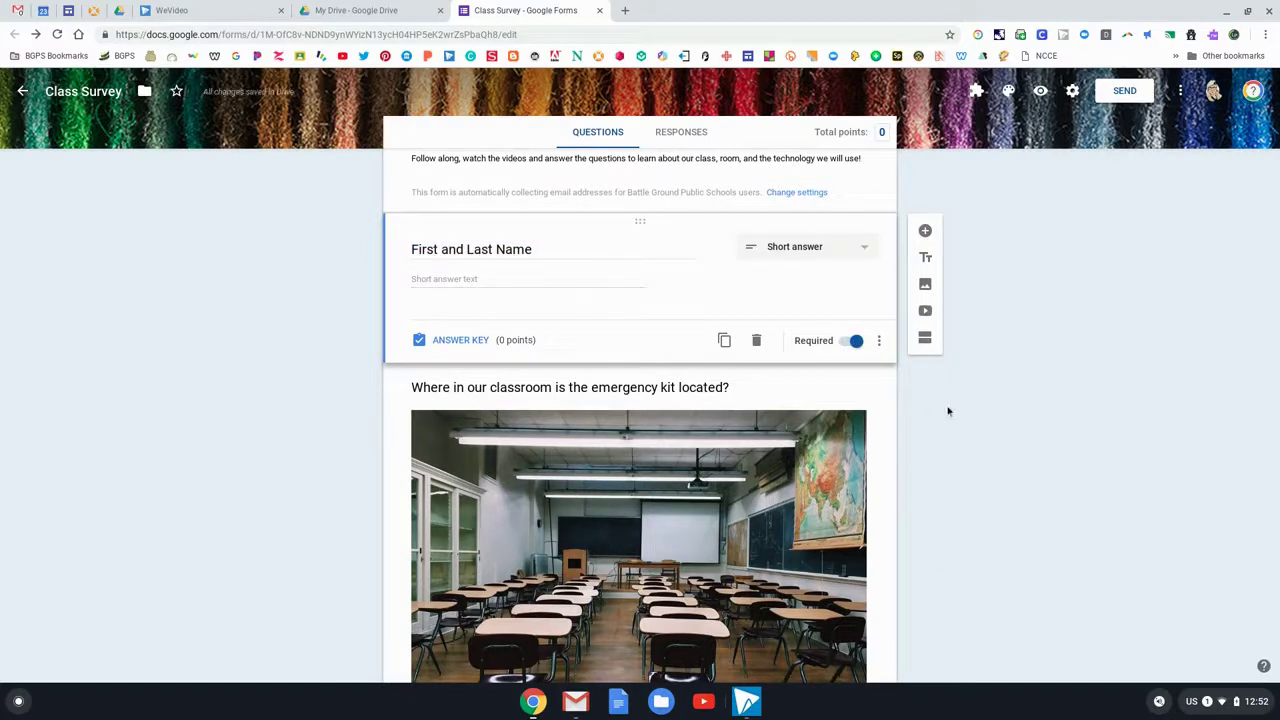
pyautogui.scroll(2, 949, 409)
pyautogui.click(460, 428)
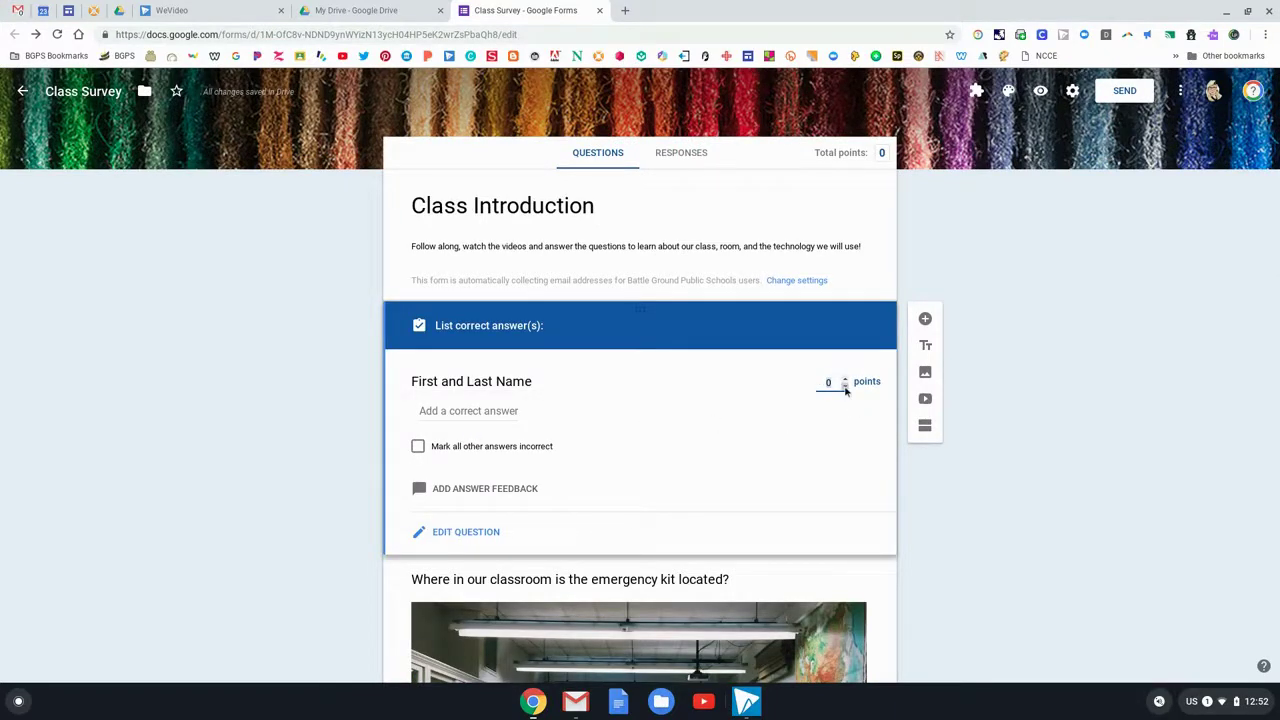
pyautogui.click(465, 532)
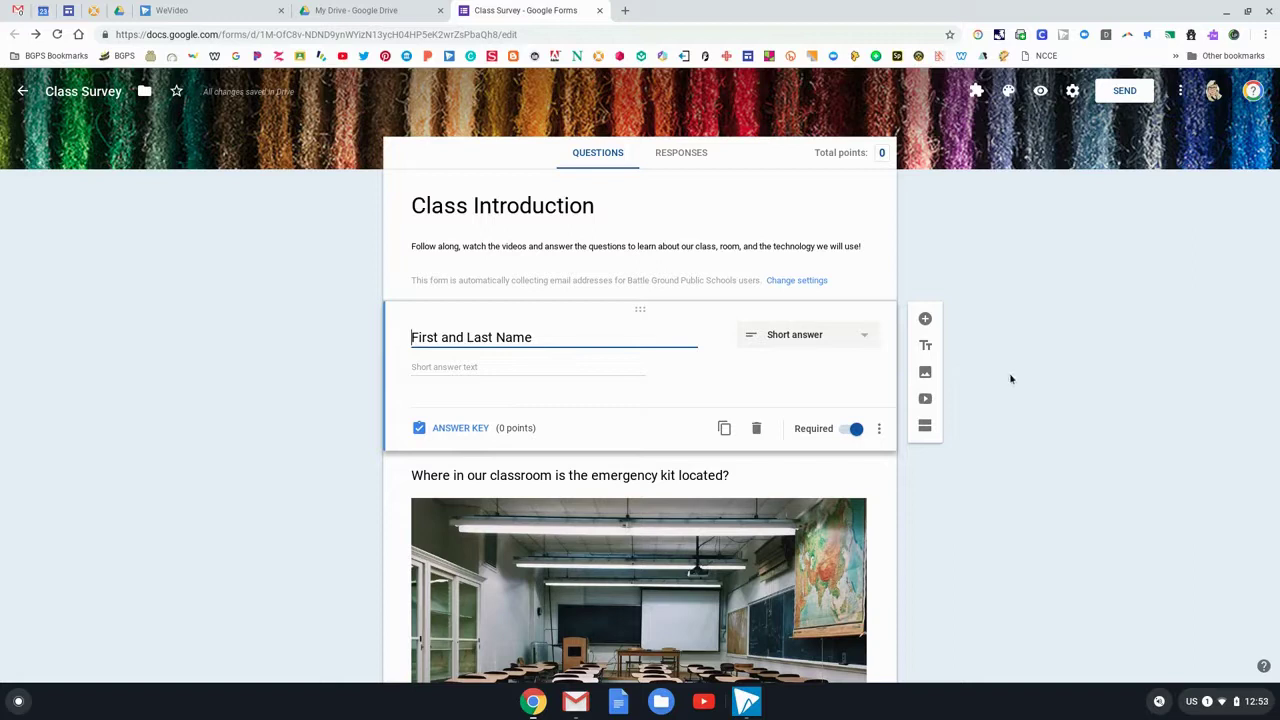
pyautogui.scroll(-3, 1021, 386)
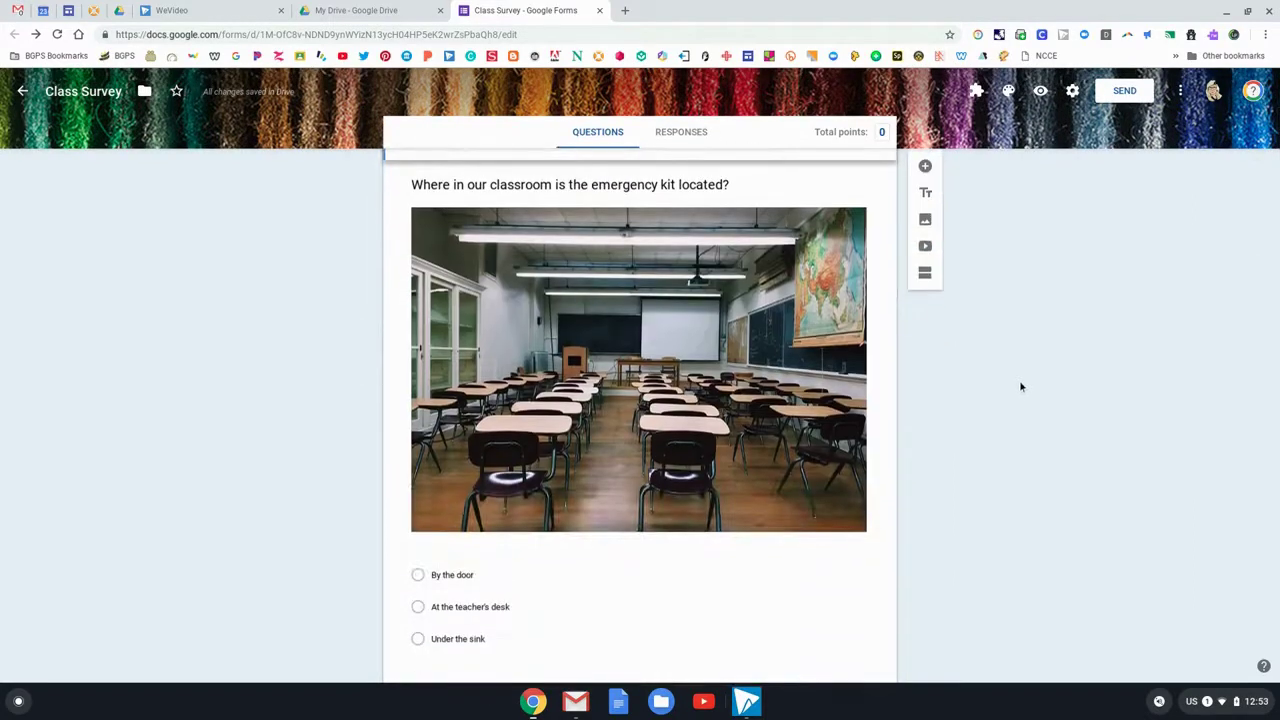
# Give the emergency kit question 1 point, with By the door as the correct answer
pyautogui.scroll(3, 1021, 386)
pyautogui.click(890, 416)
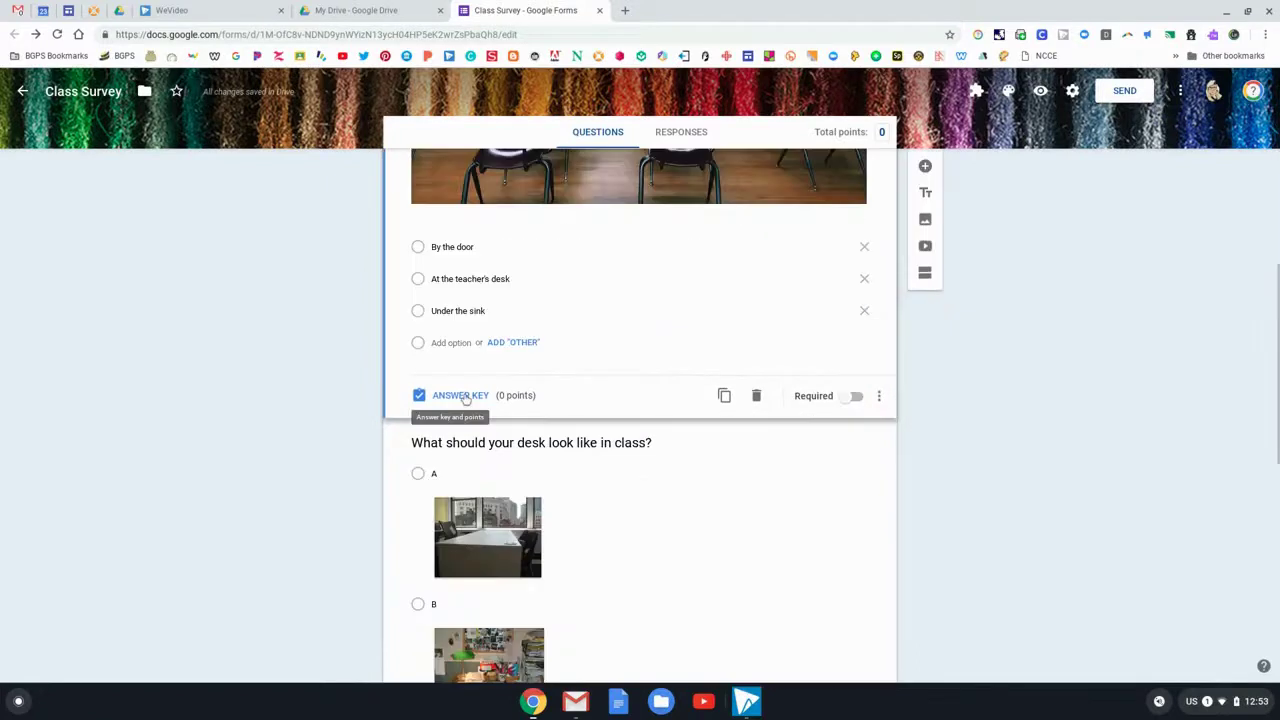
pyautogui.click(447, 395)
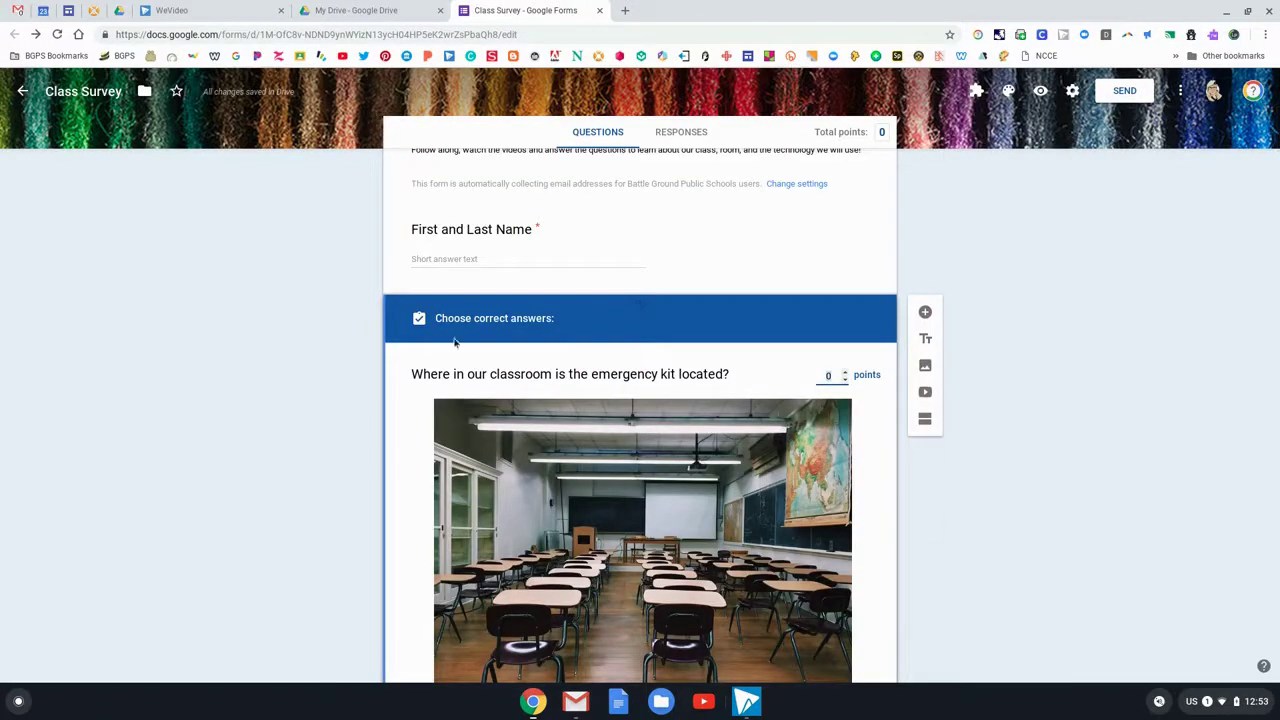
pyautogui.scroll(-1, 863, 415)
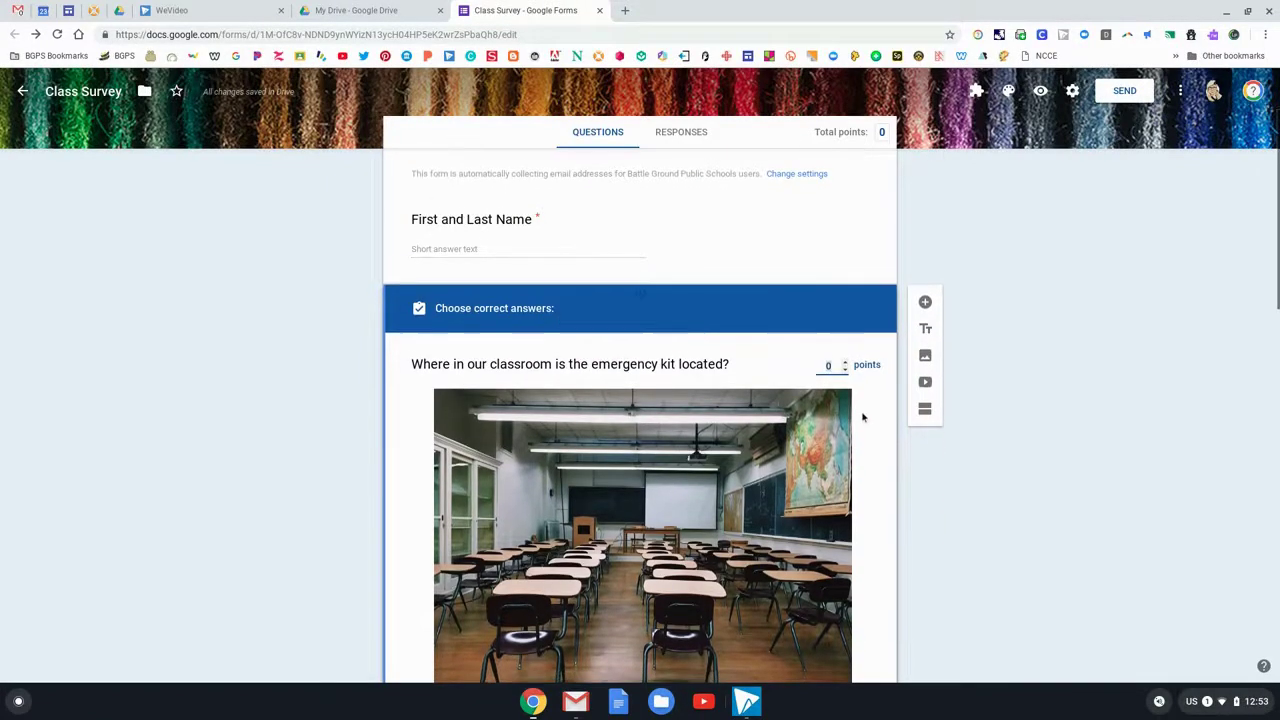
pyautogui.click(845, 326)
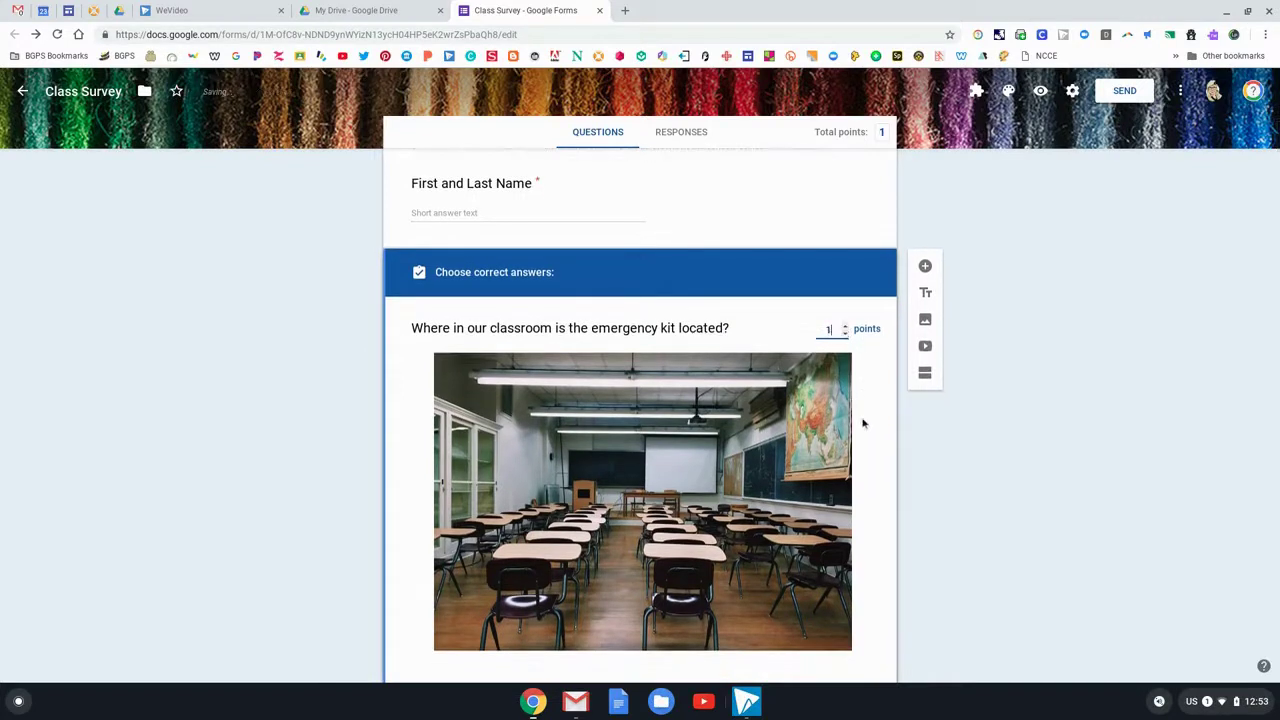
pyautogui.scroll(-4, 856, 420)
pyautogui.scroll(-2, 856, 420)
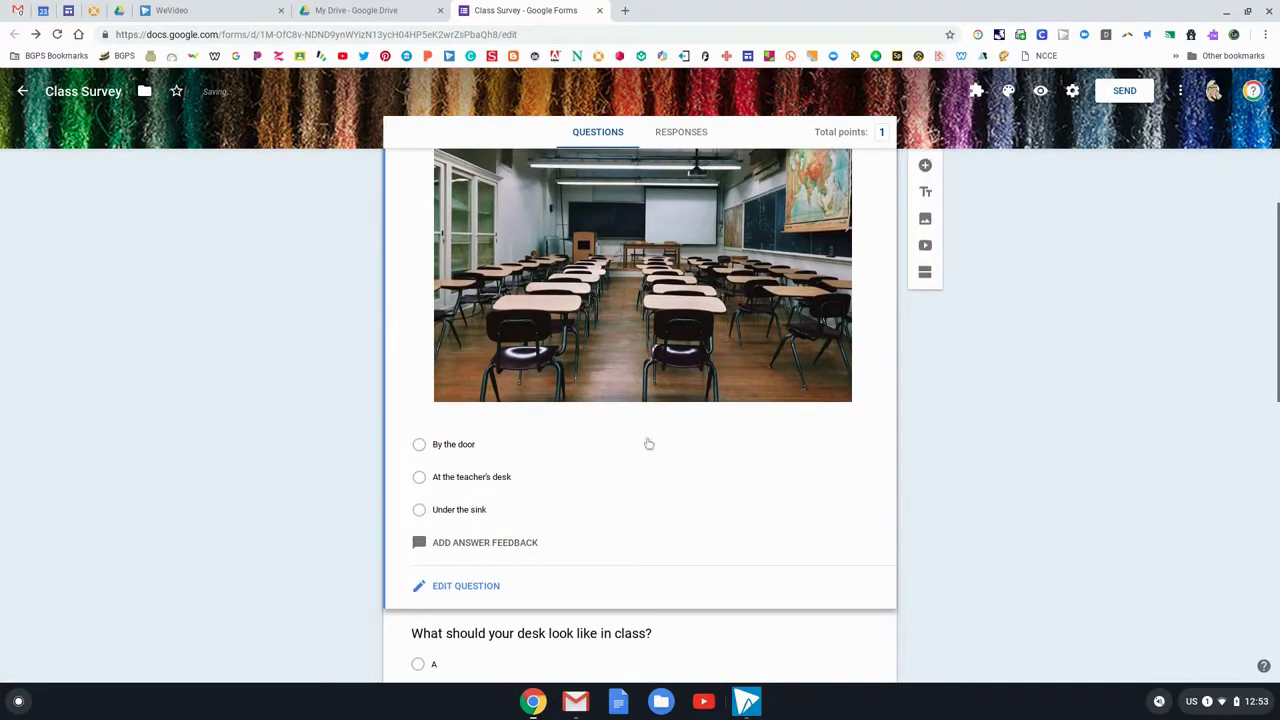
pyautogui.click(419, 446)
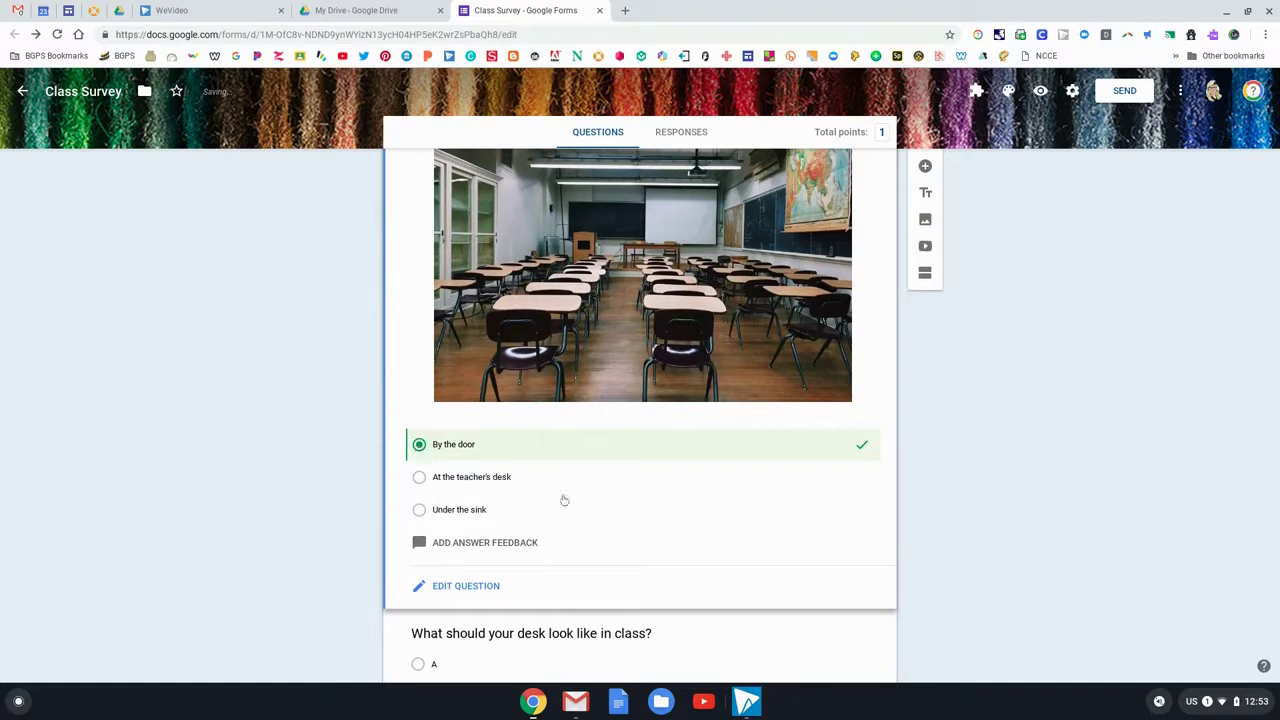
pyautogui.scroll(-6, 797, 534)
pyautogui.click(671, 336)
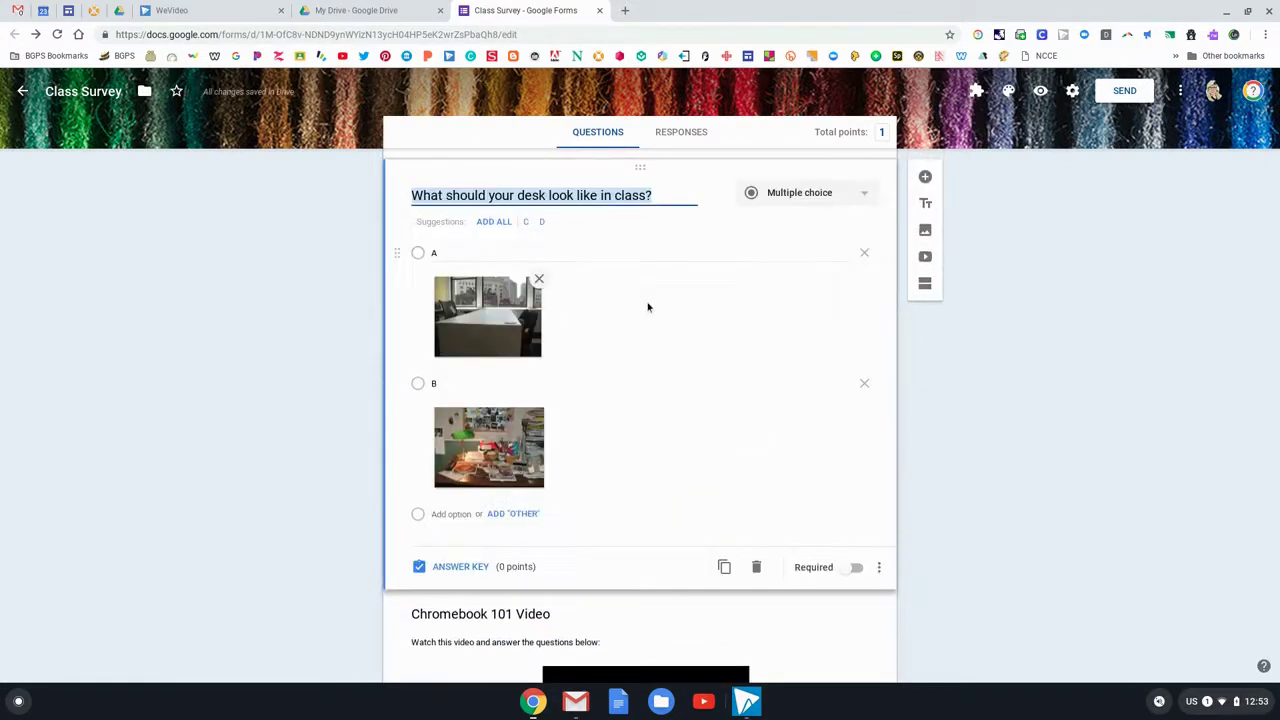
# Set the desk question to 1 point, with only picture A marked correct
pyautogui.click(477, 567)
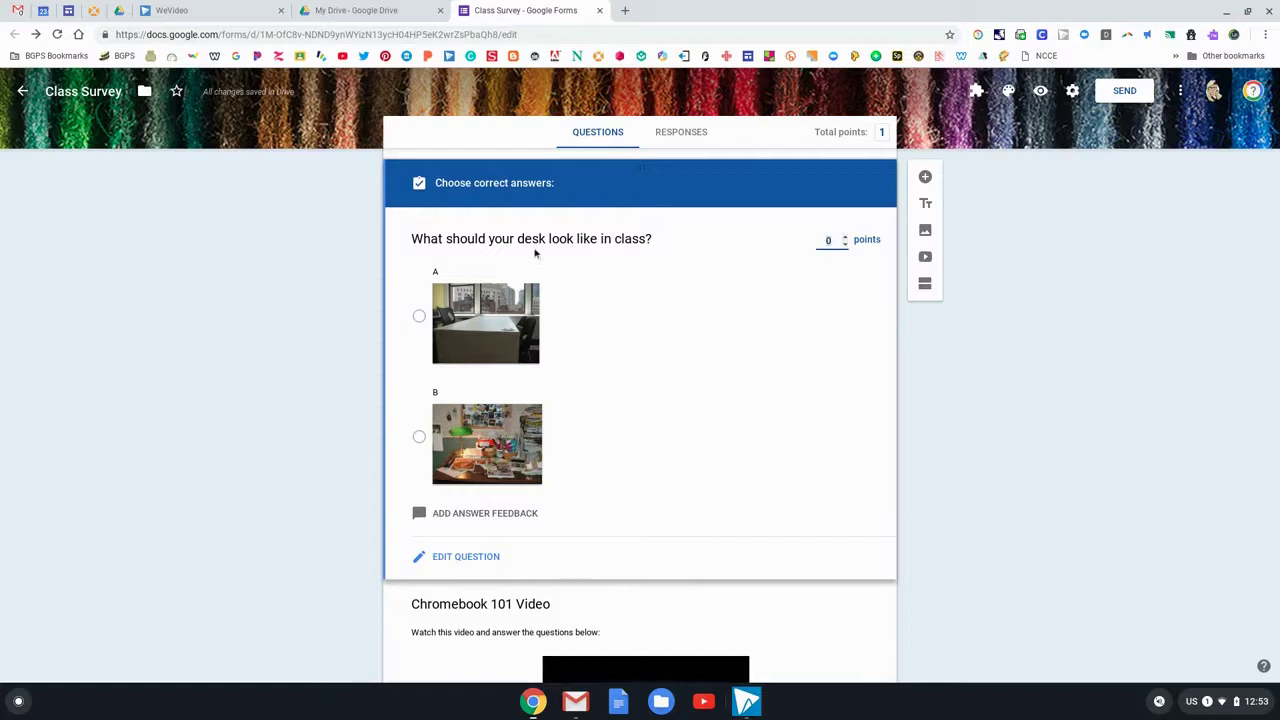
pyautogui.click(846, 238)
pyautogui.click(419, 316)
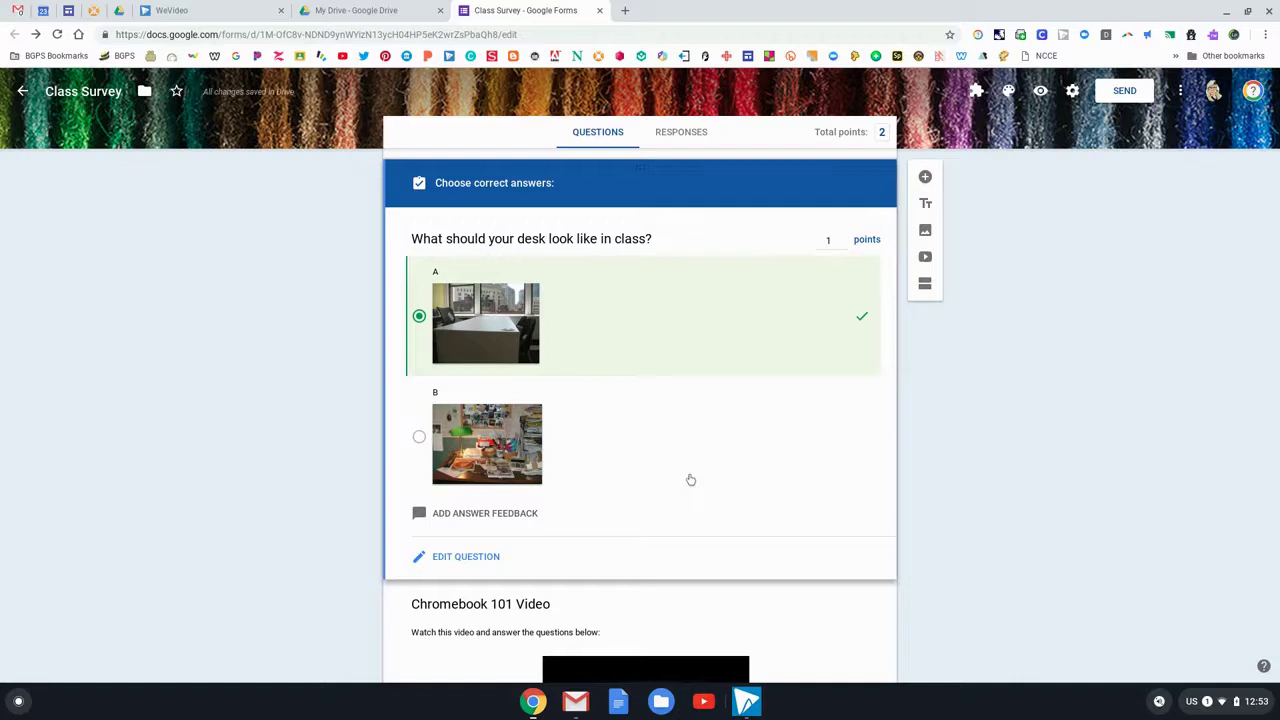
pyautogui.click(419, 427)
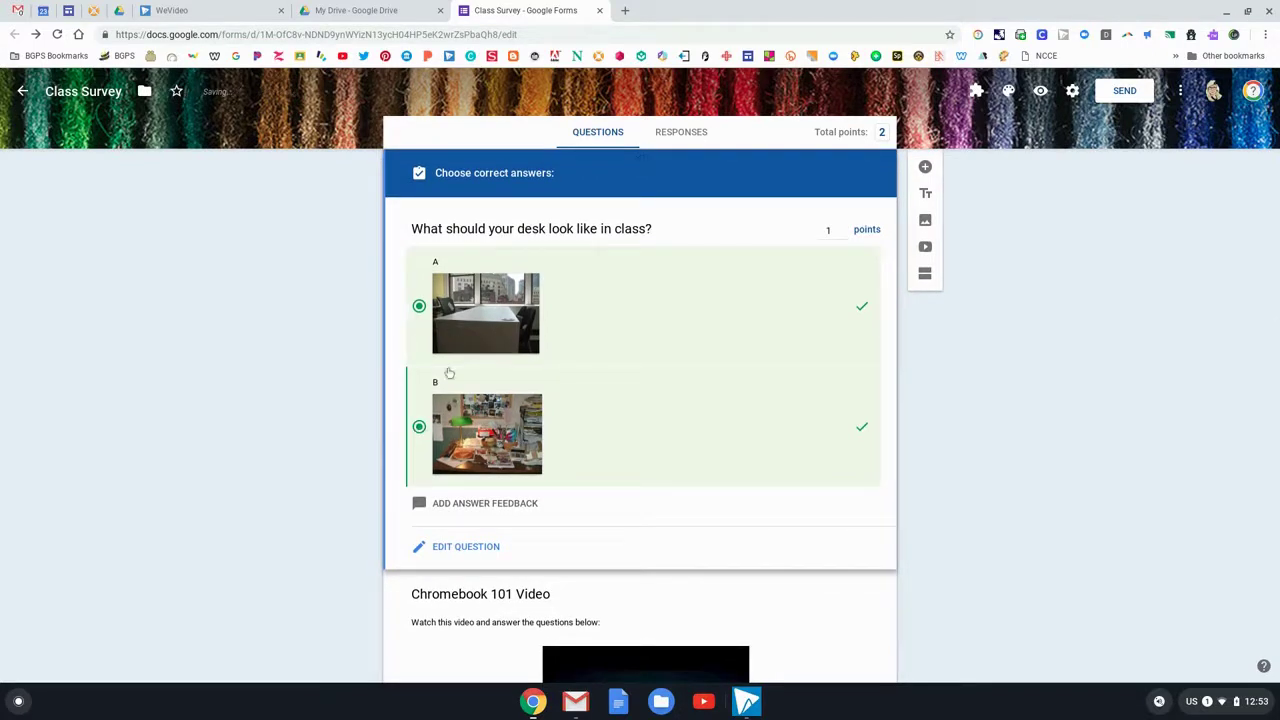
pyautogui.click(421, 429)
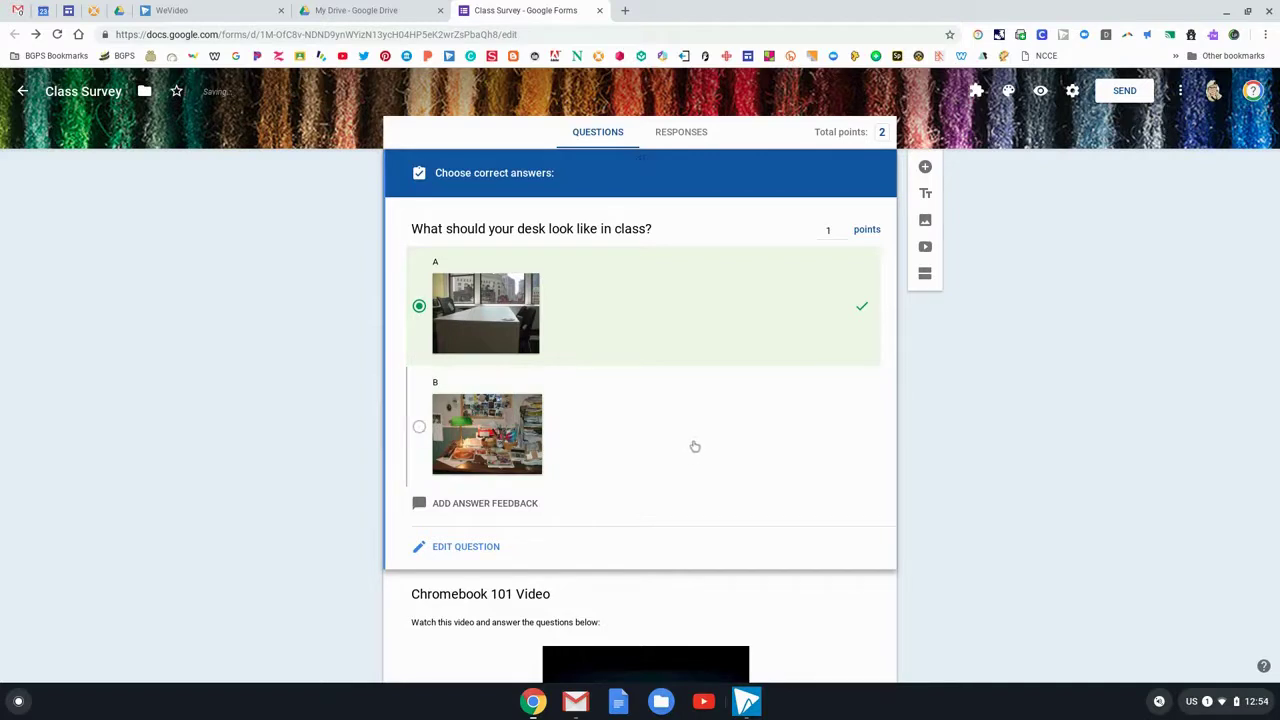
pyautogui.scroll(-1, 697, 445)
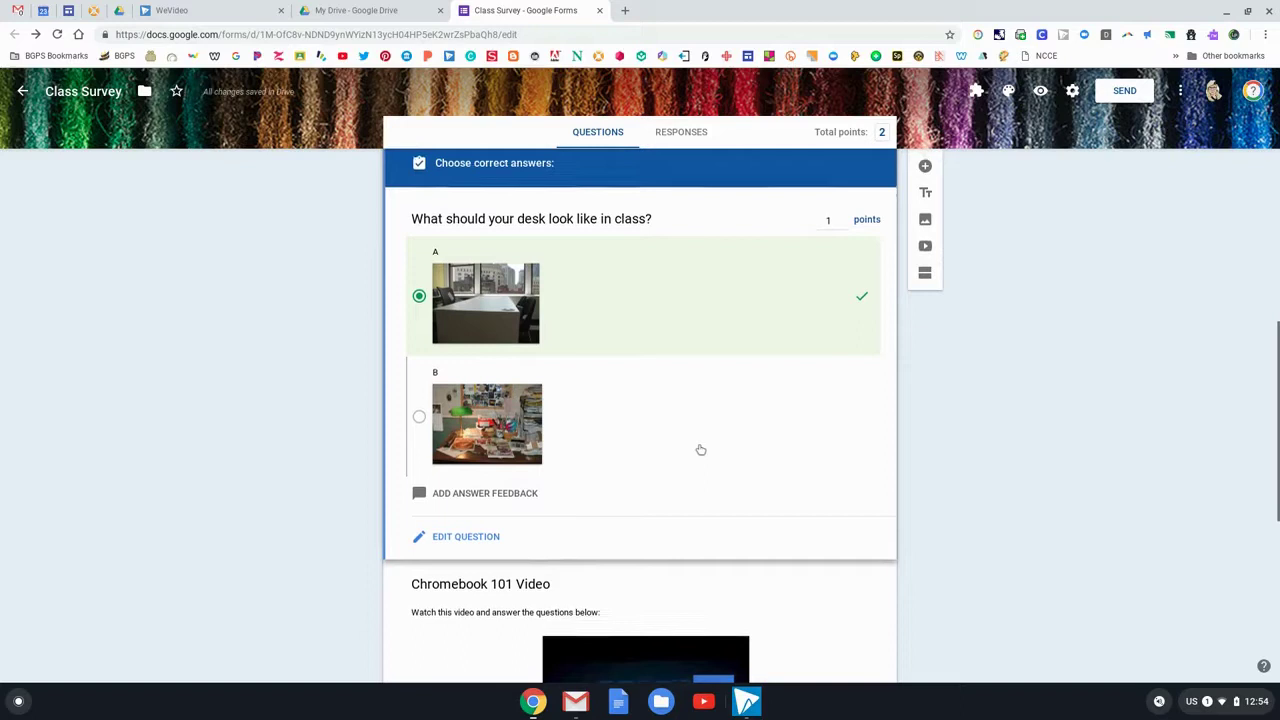
# Mark the two-hands and In its case answers correct for the Chromebook question, worth 2 points
pyautogui.scroll(-3, 700, 449)
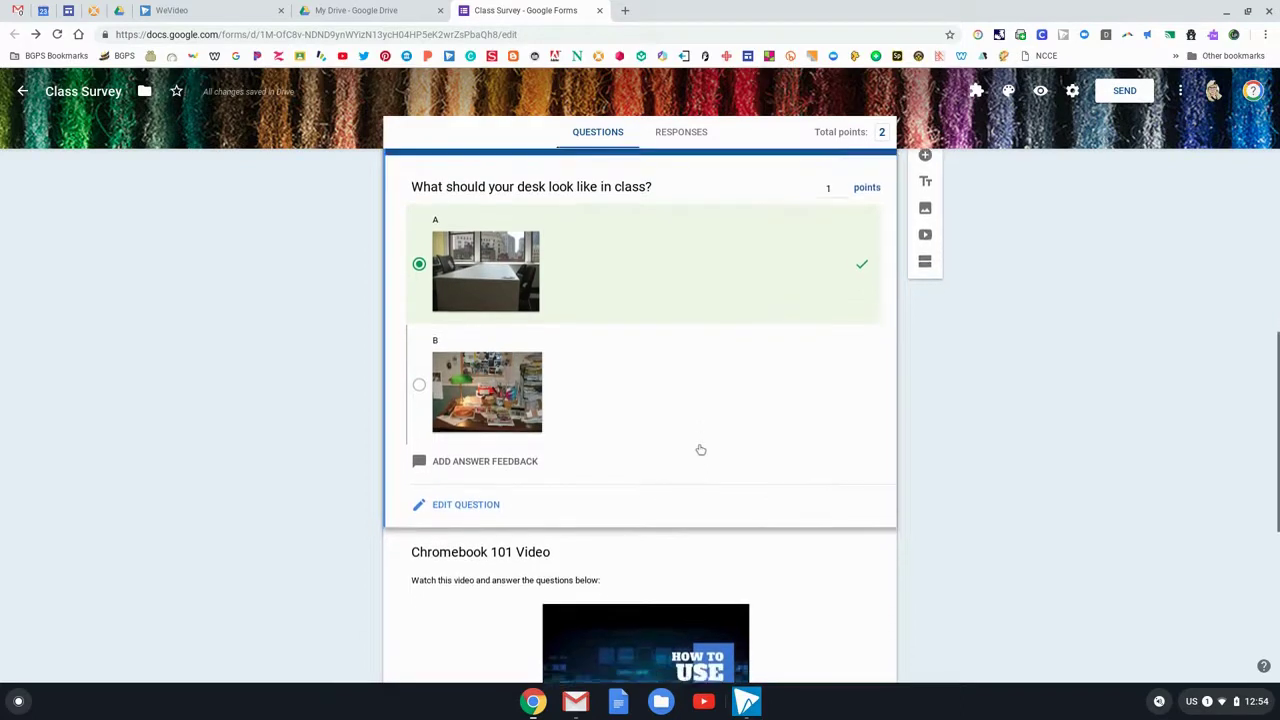
pyautogui.scroll(-1, 700, 449)
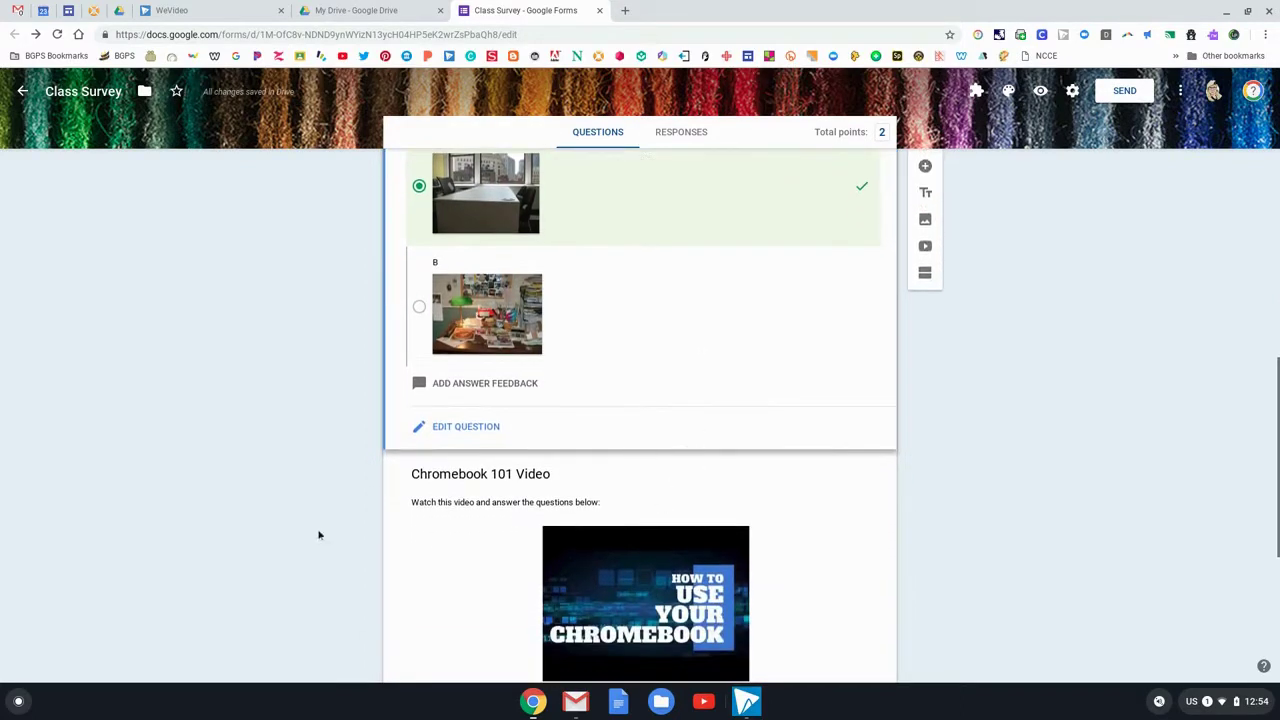
pyautogui.scroll(-1, 459, 555)
pyautogui.scroll(-4, 459, 555)
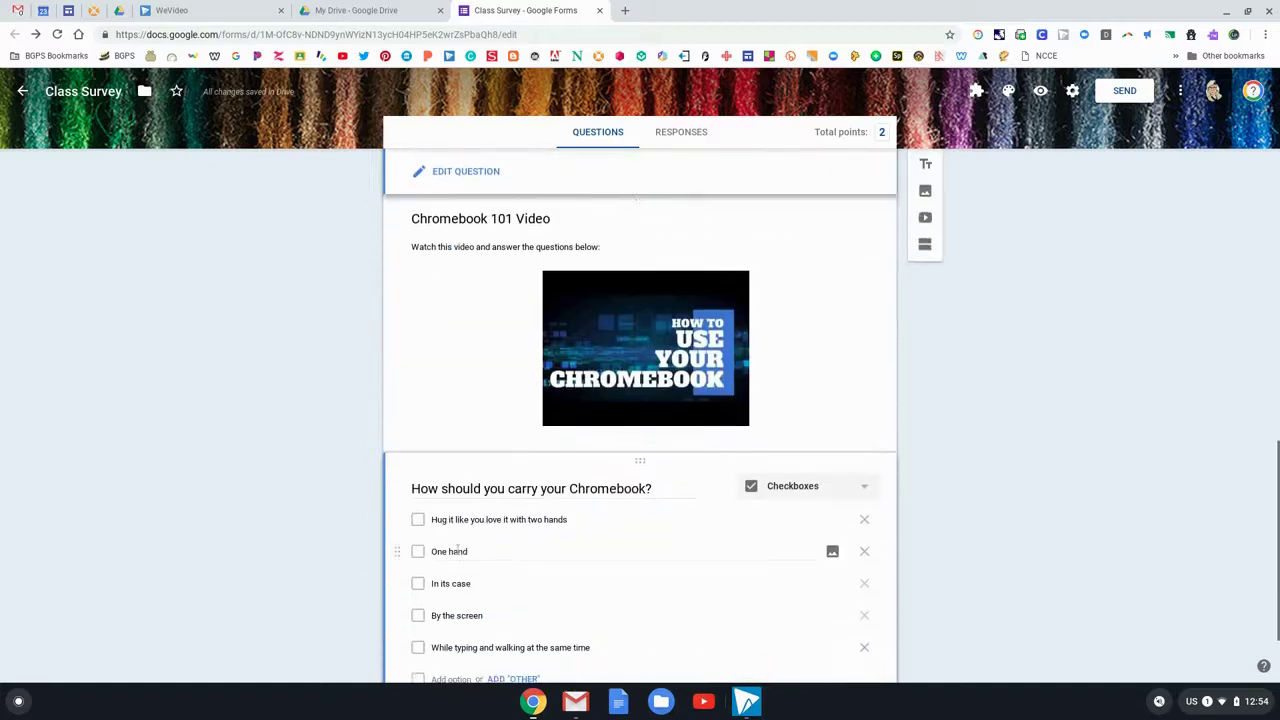
pyautogui.scroll(-2, 637, 219)
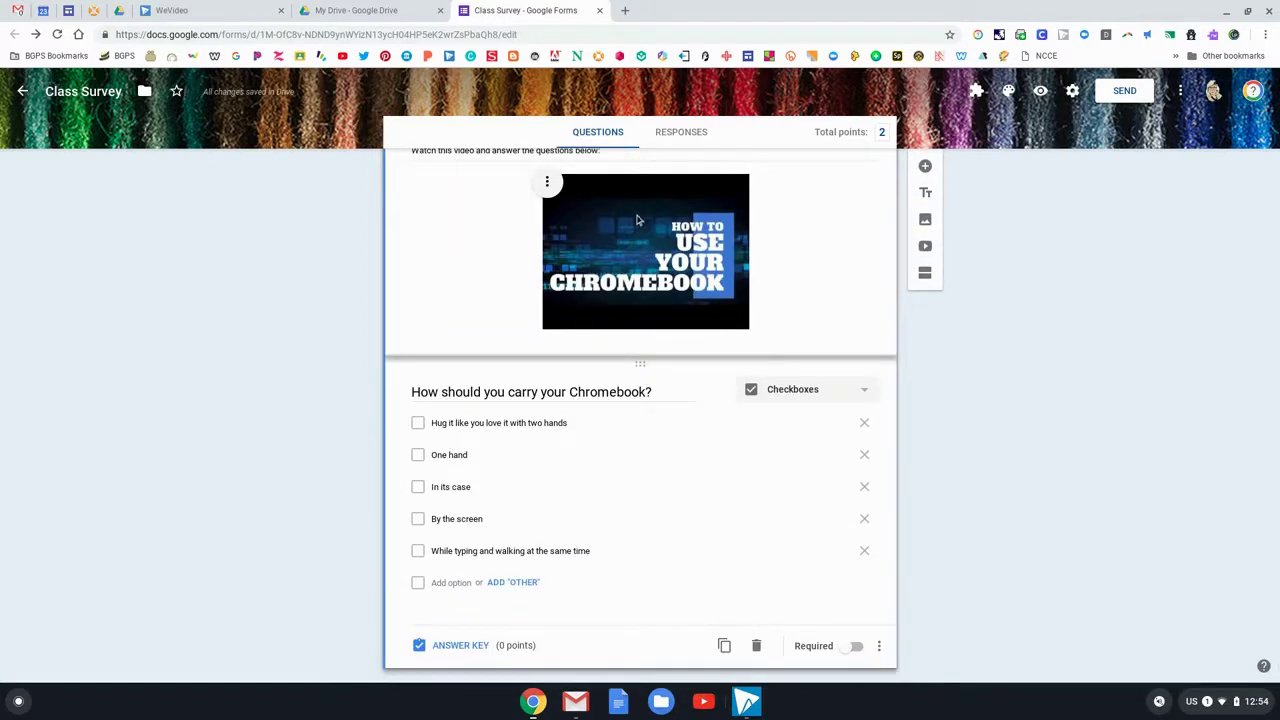
pyautogui.click(661, 391)
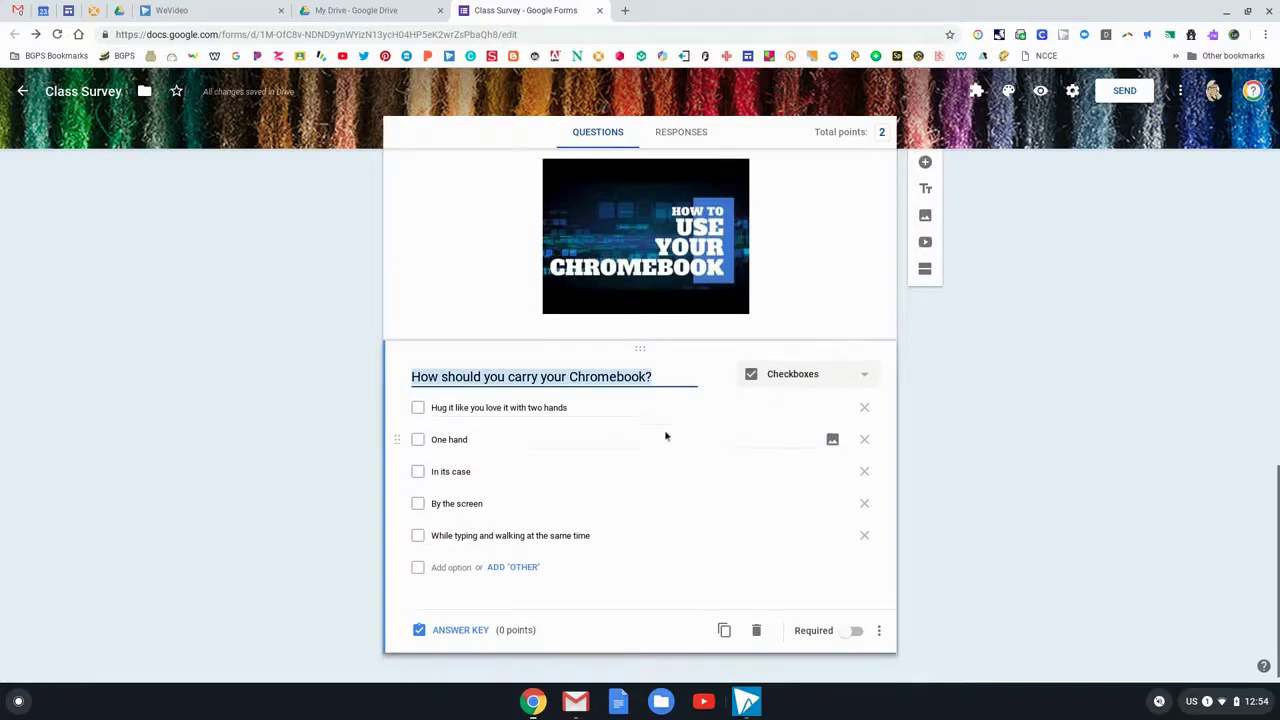
pyautogui.click(463, 633)
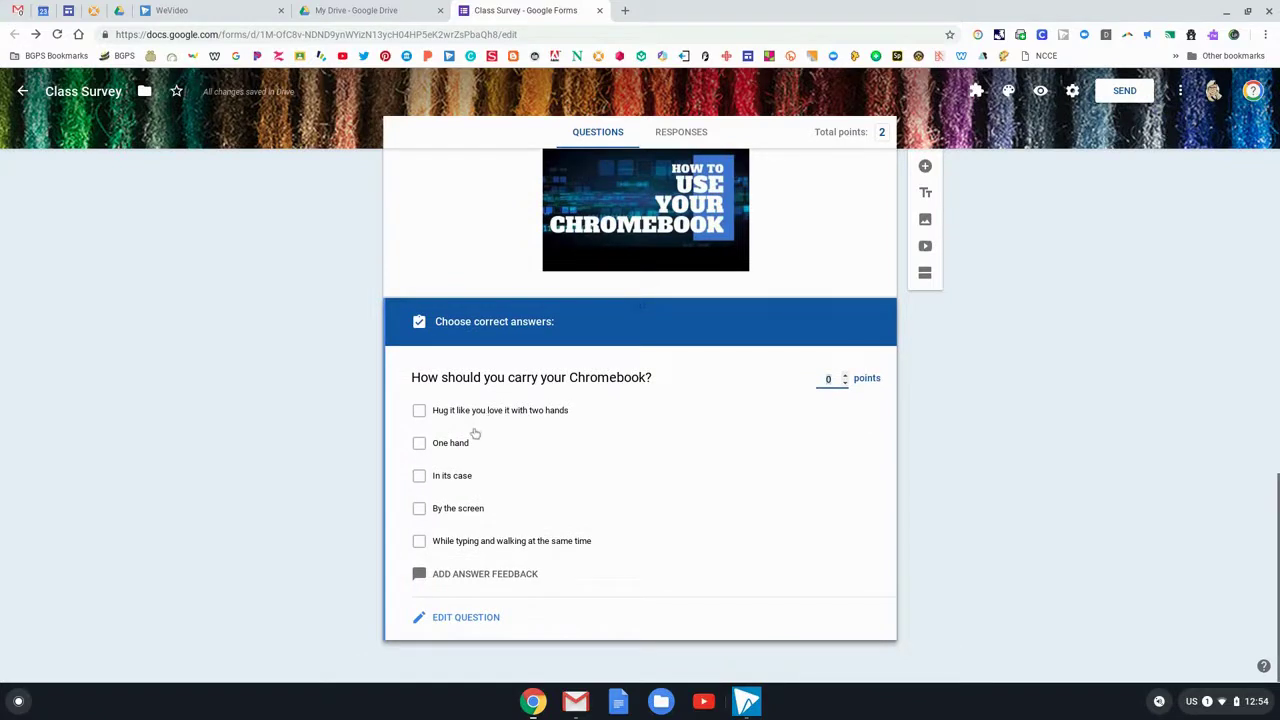
pyautogui.click(419, 411)
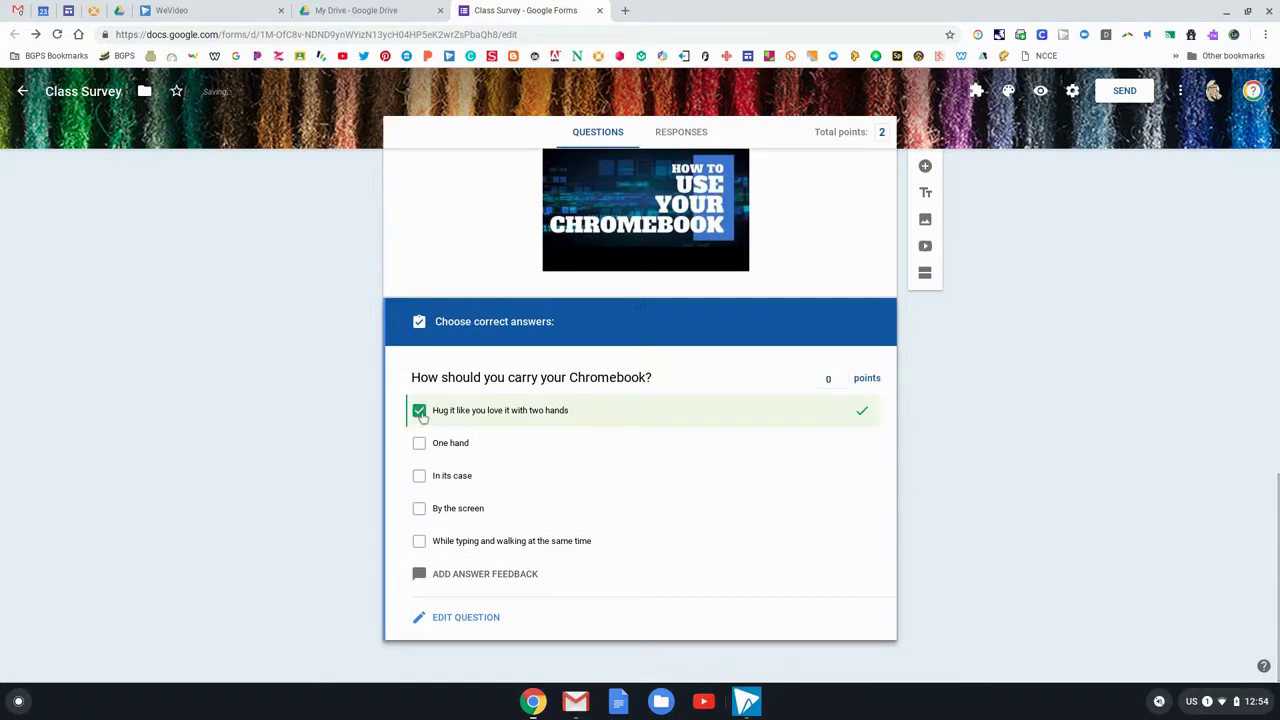
pyautogui.click(419, 477)
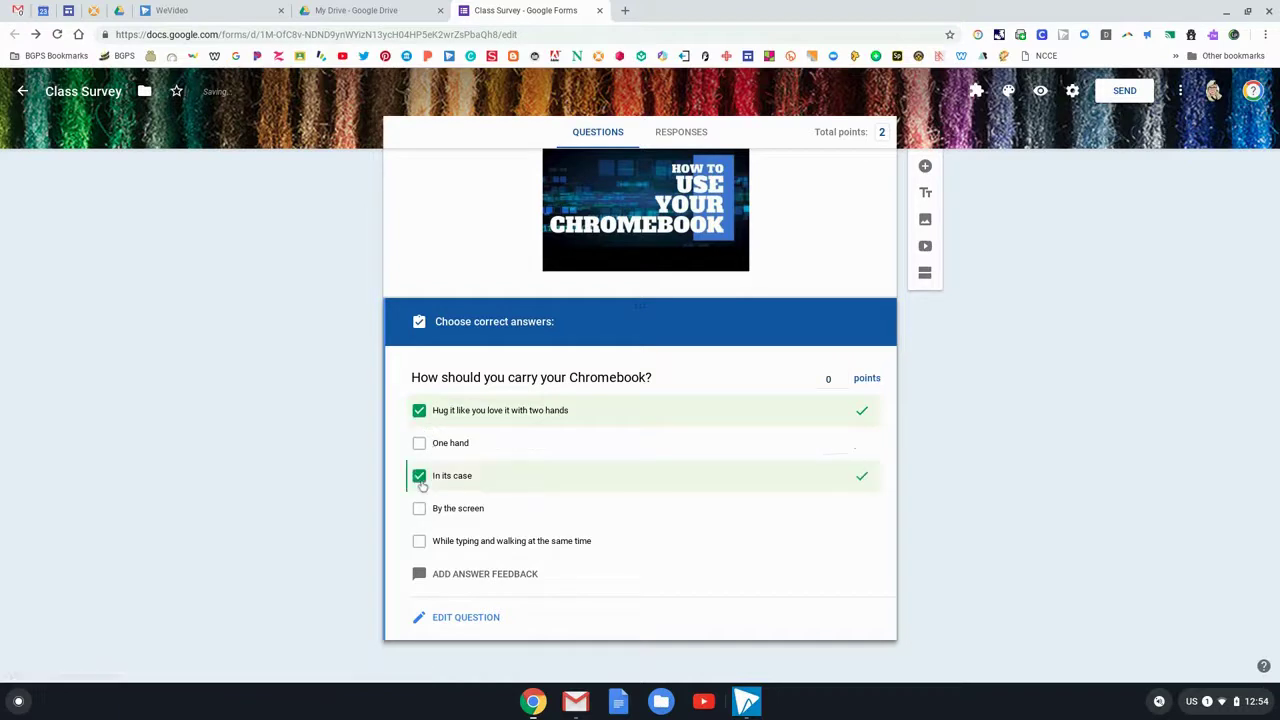
pyautogui.click(845, 376)
pyautogui.click(845, 376)
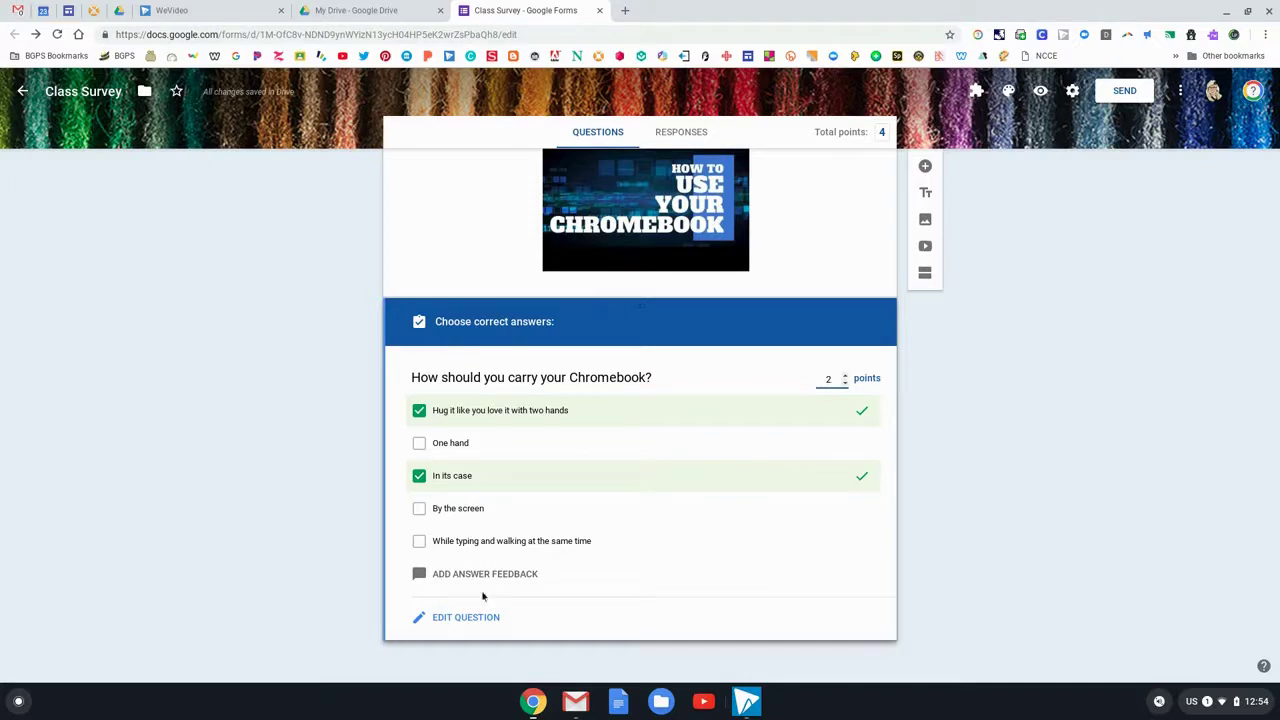
pyautogui.click(515, 574)
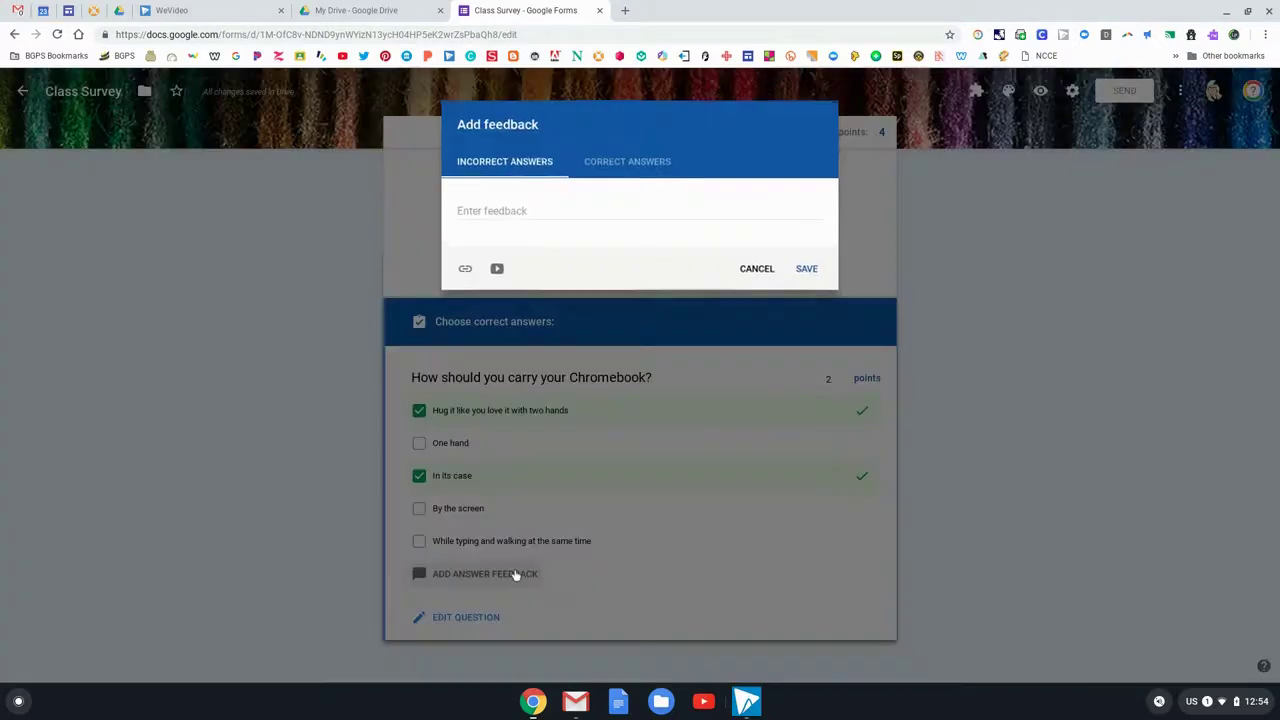
pyautogui.click(517, 163)
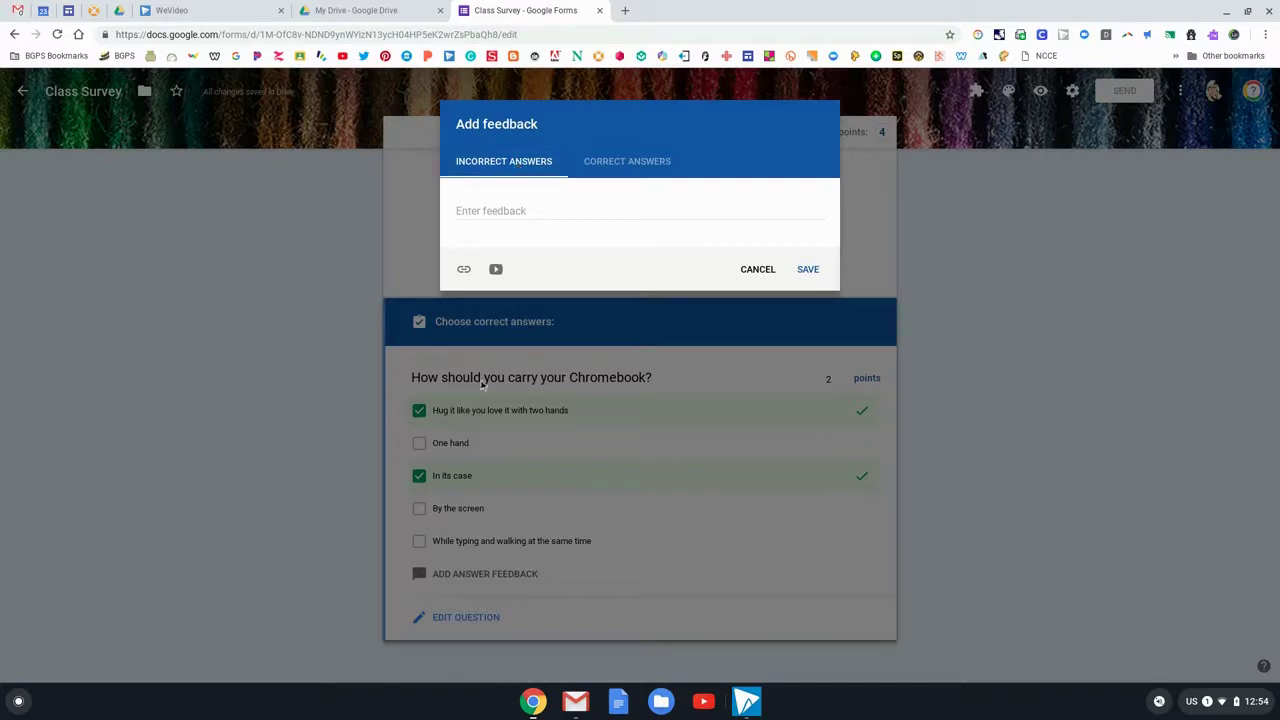
pyautogui.click(520, 213)
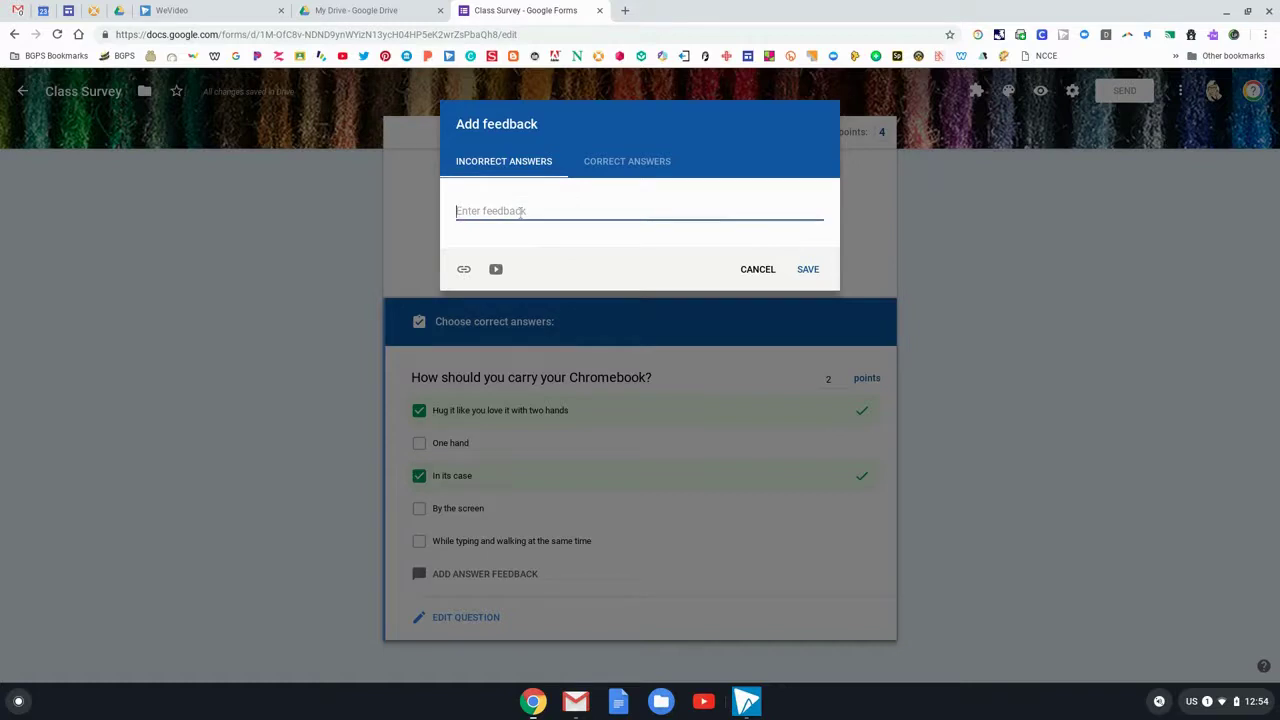
pyautogui.write('Check this website for more in')
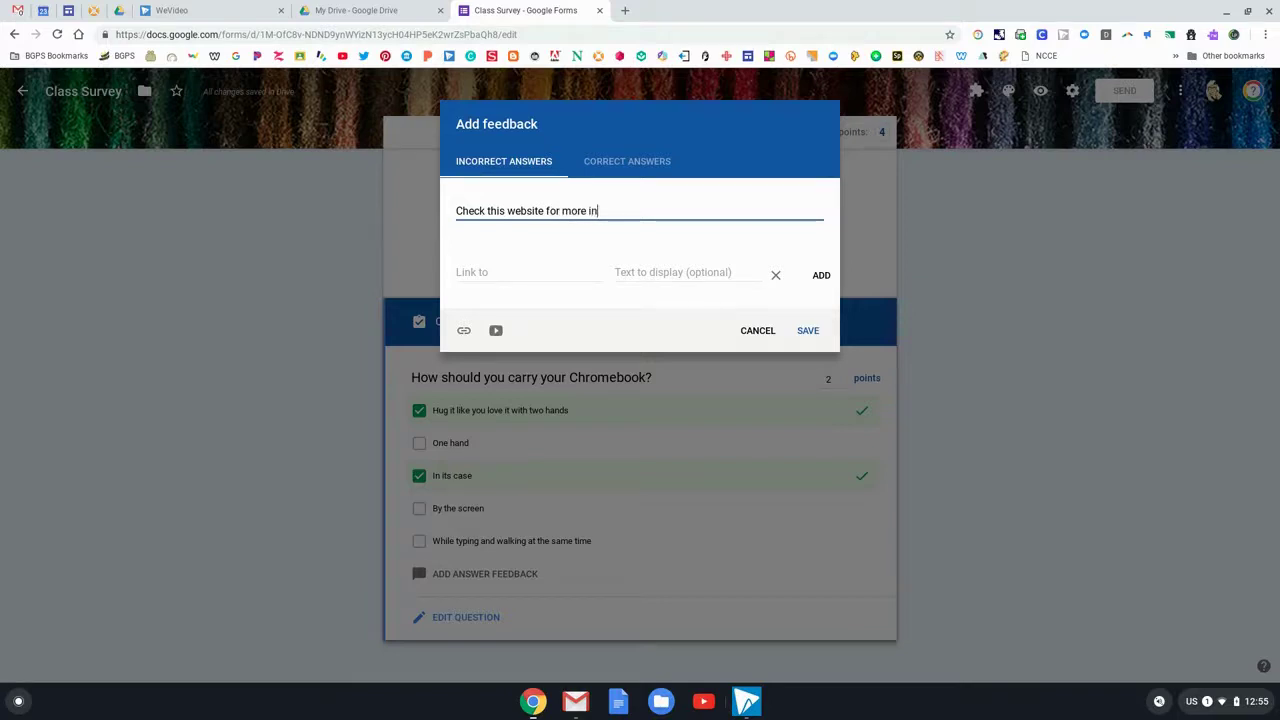
pyautogui.write('formation on this topic.')
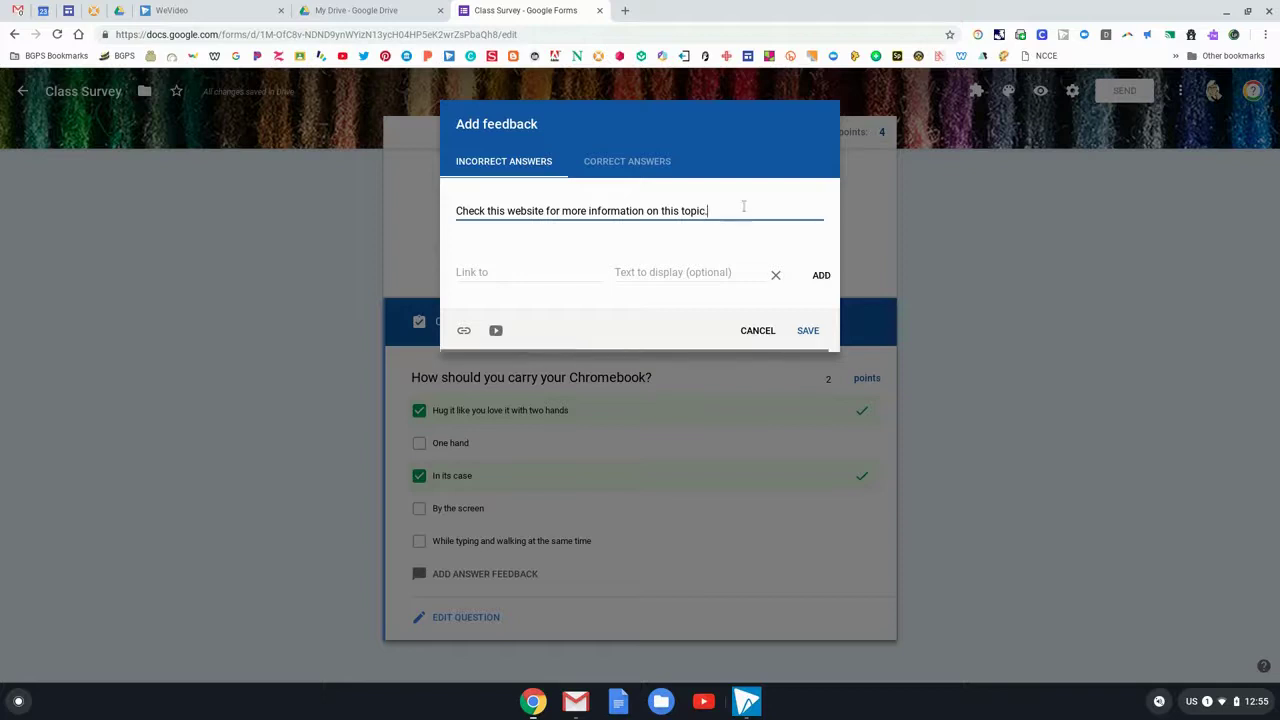
pyautogui.moveTo(697, 207); pyautogui.dragTo(414, 206)
pyautogui.write('W')
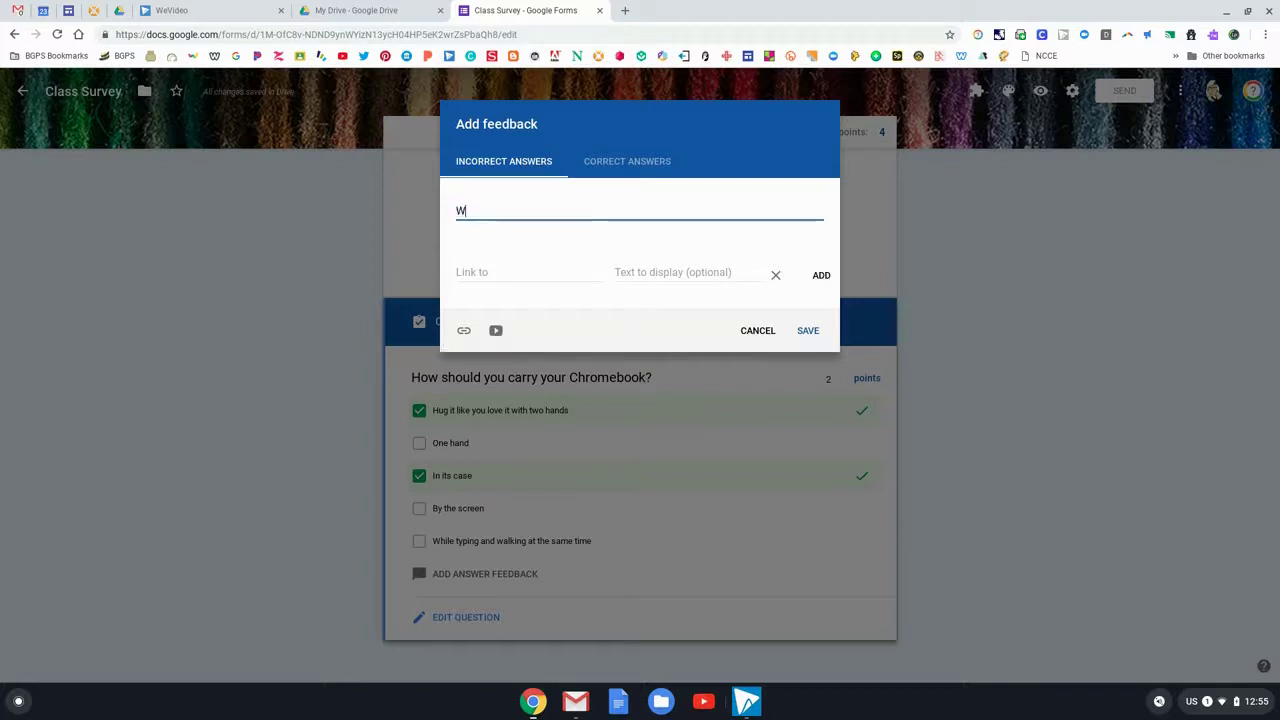
pyautogui.write('atch this video for voc')
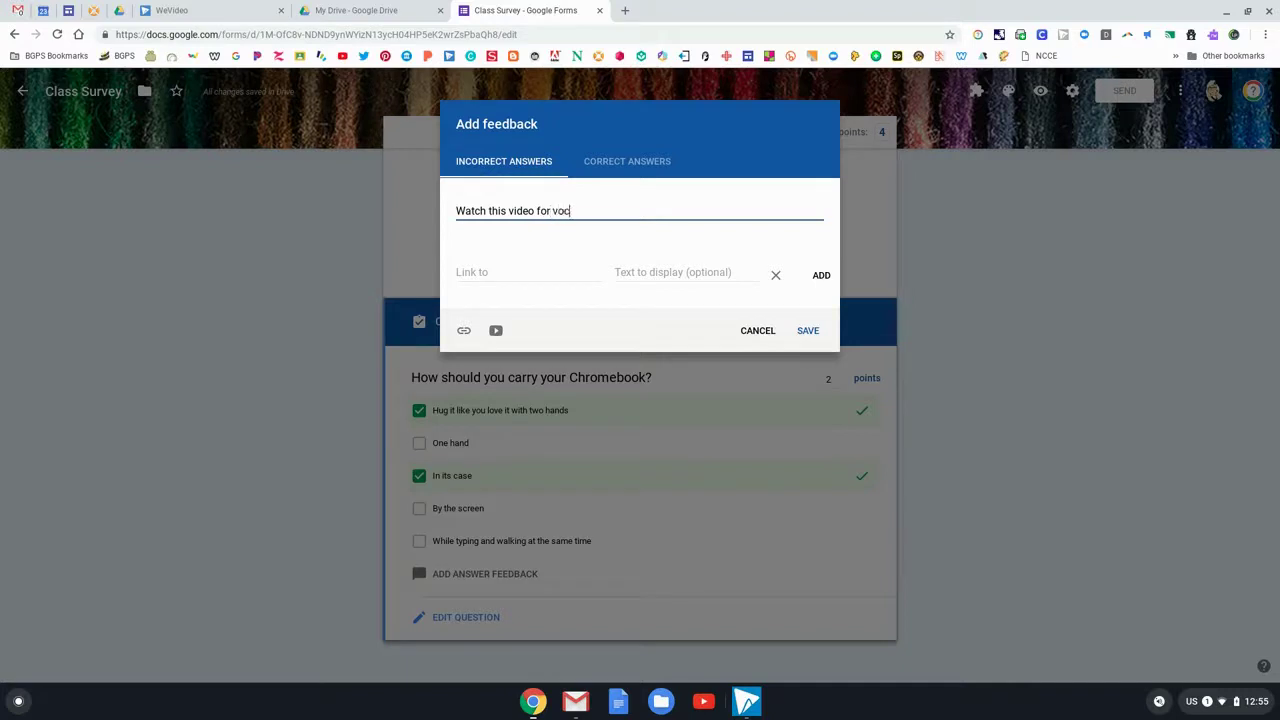
pyautogui.write('abulary practice.')
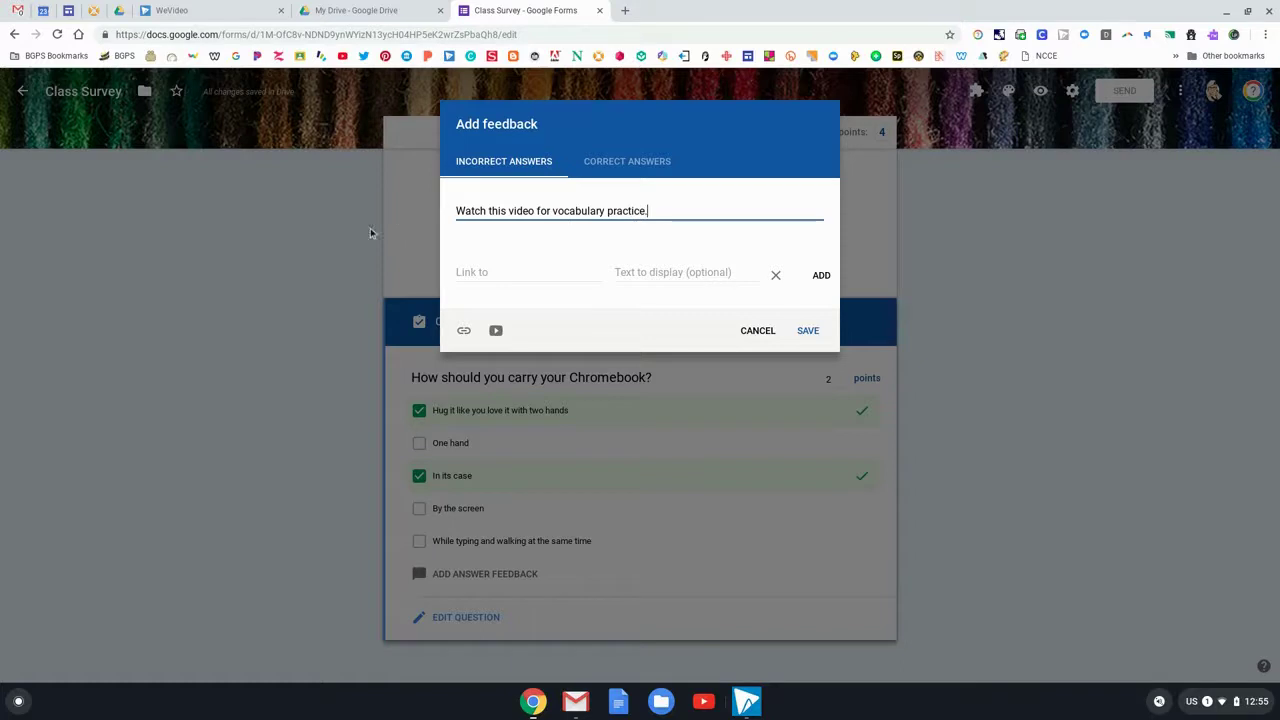
pyautogui.click(496, 331)
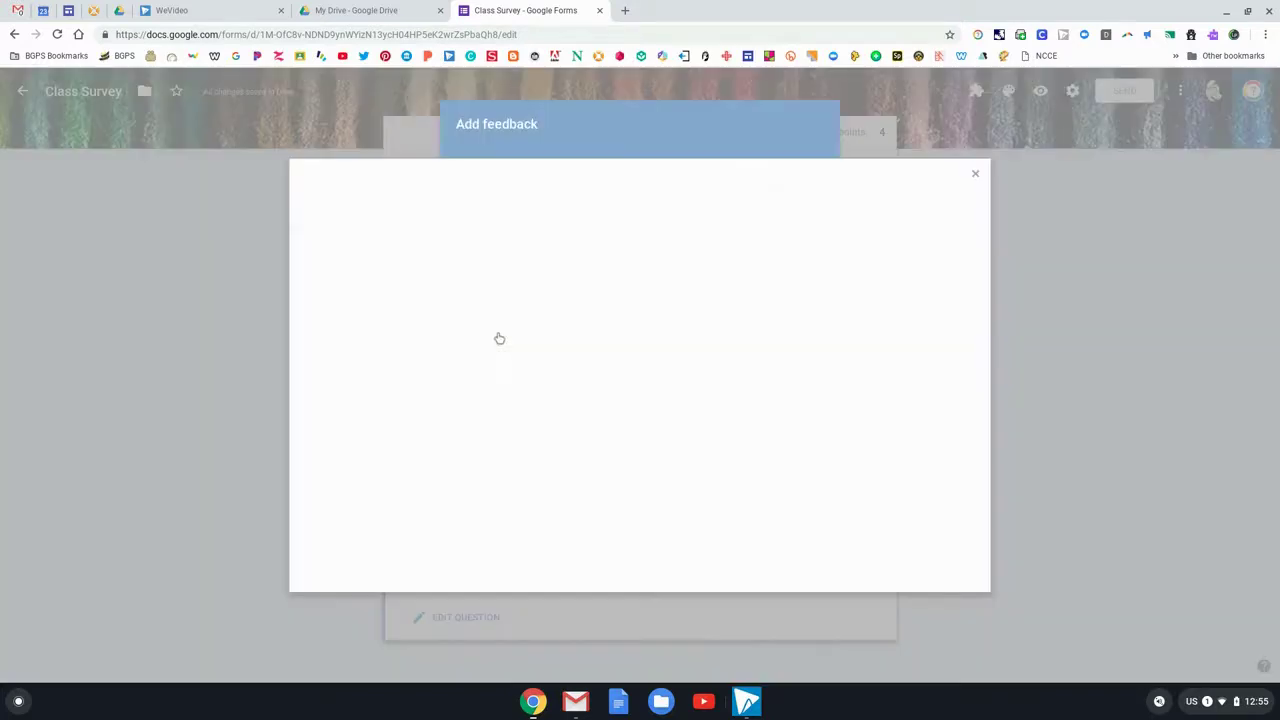
pyautogui.click(978, 180)
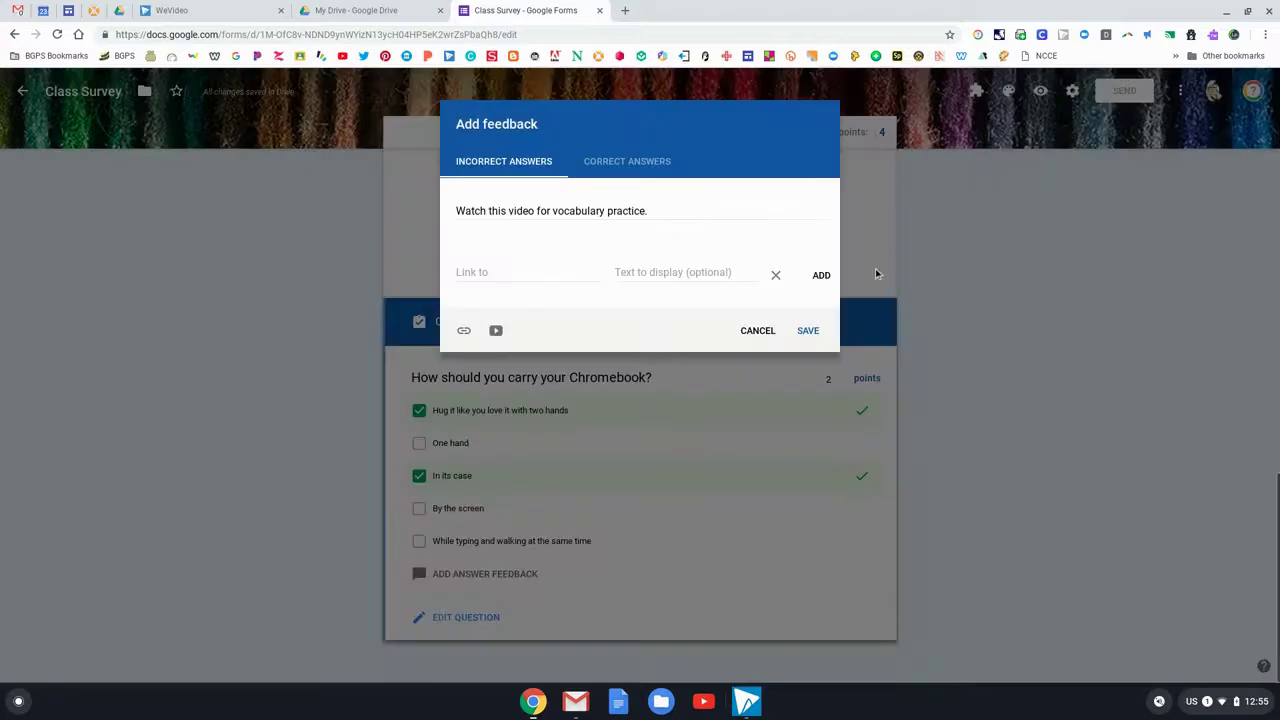
pyautogui.click(635, 165)
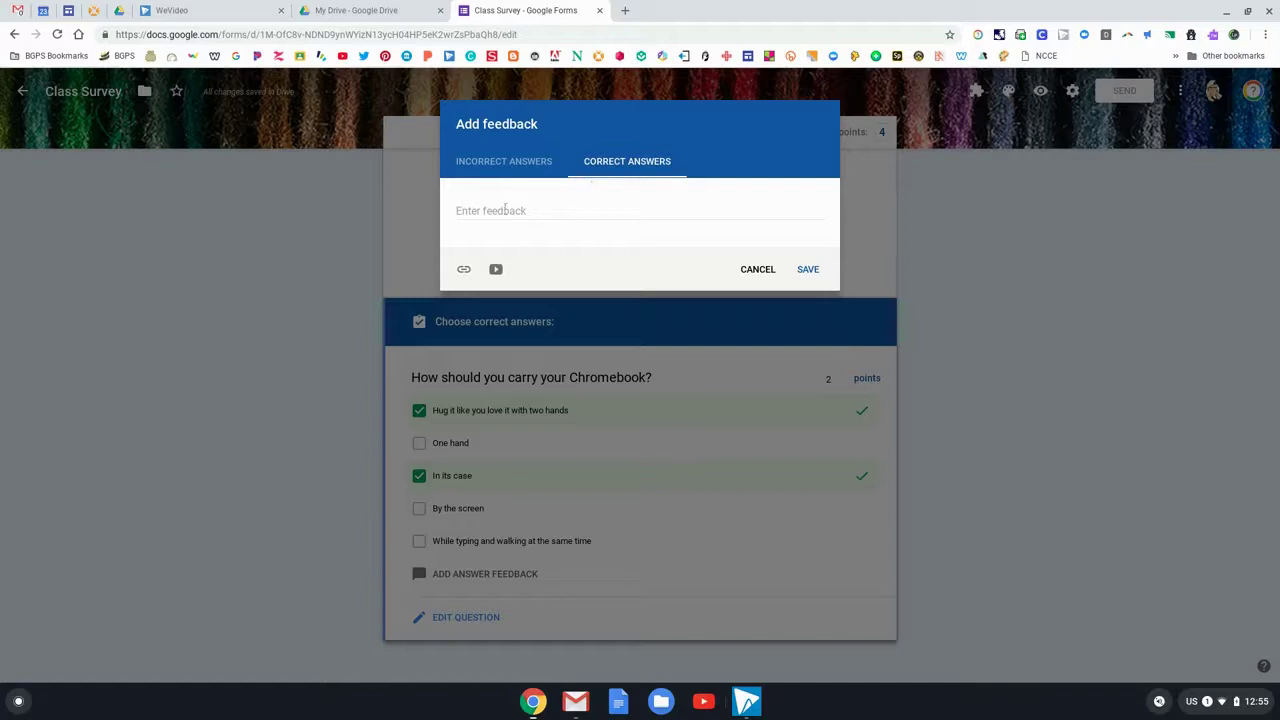
pyautogui.click(760, 271)
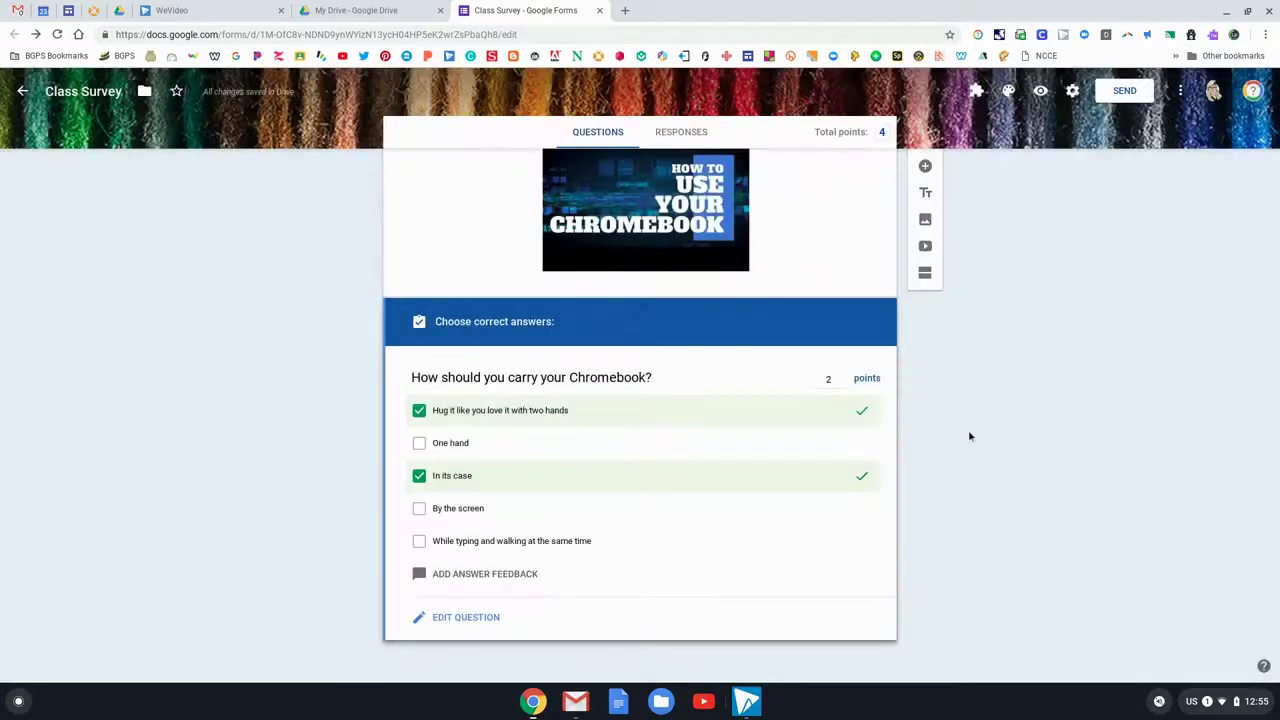
# Preview the Class Introduction quiz in a new tab as respondents will see it
pyautogui.scroll(15, 995, 499)
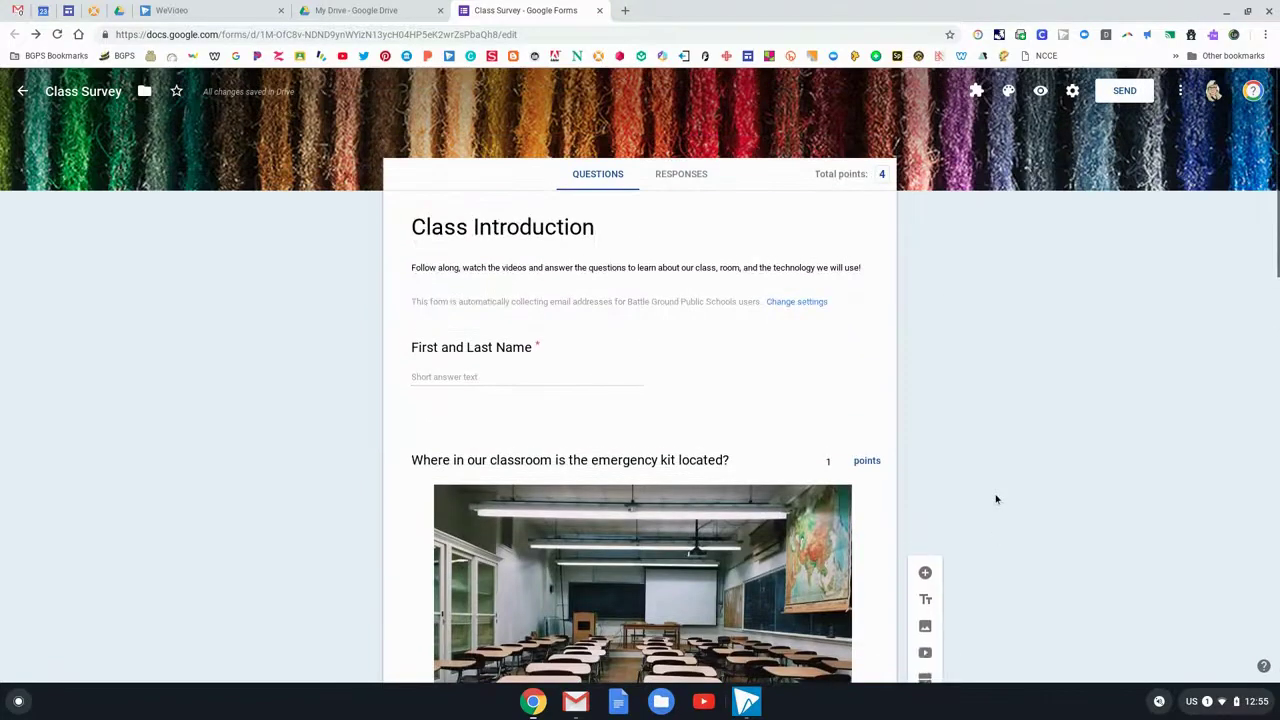
pyautogui.scroll(-2, 831, 303)
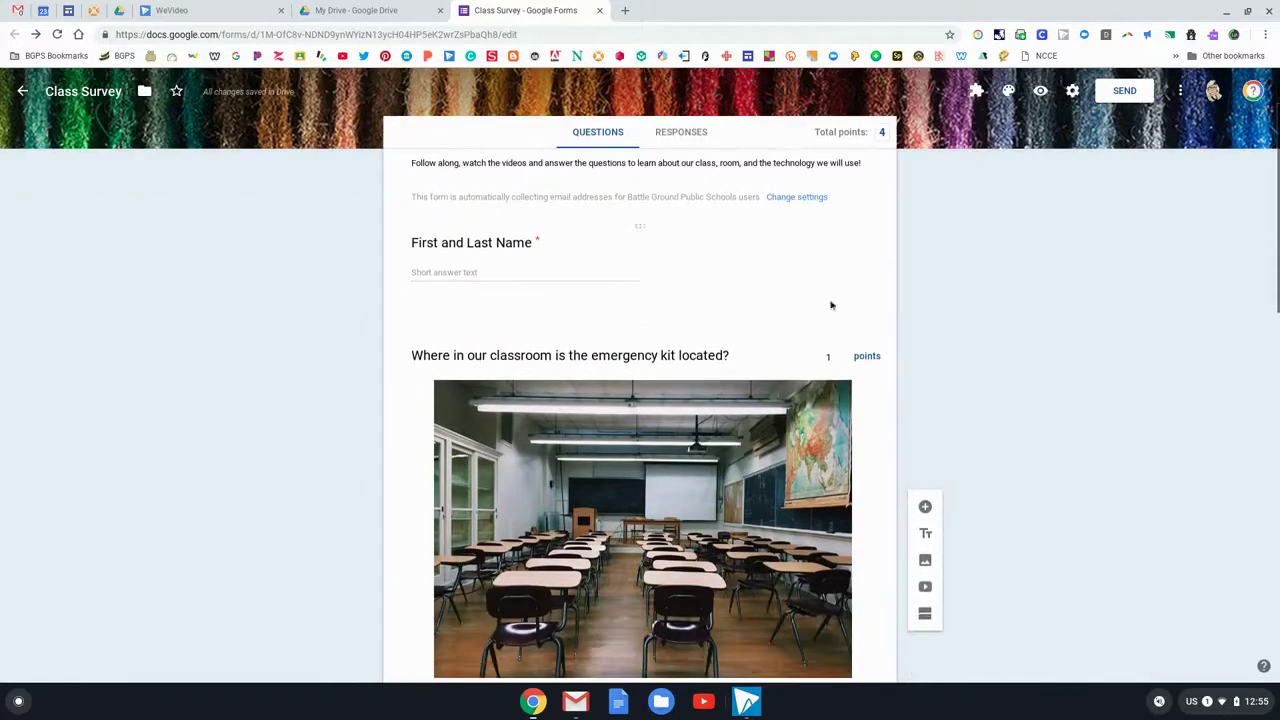
pyautogui.scroll(-3, 917, 382)
pyautogui.scroll(-6, 919, 386)
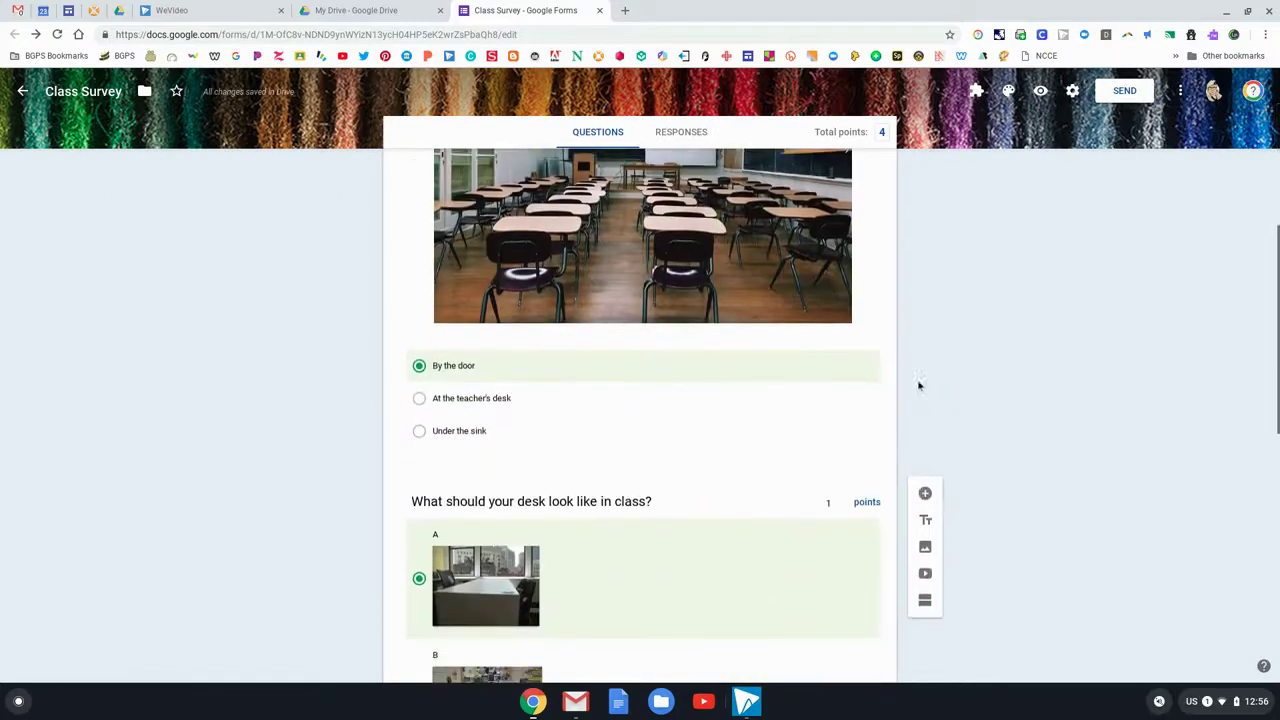
pyautogui.scroll(-3, 888, 424)
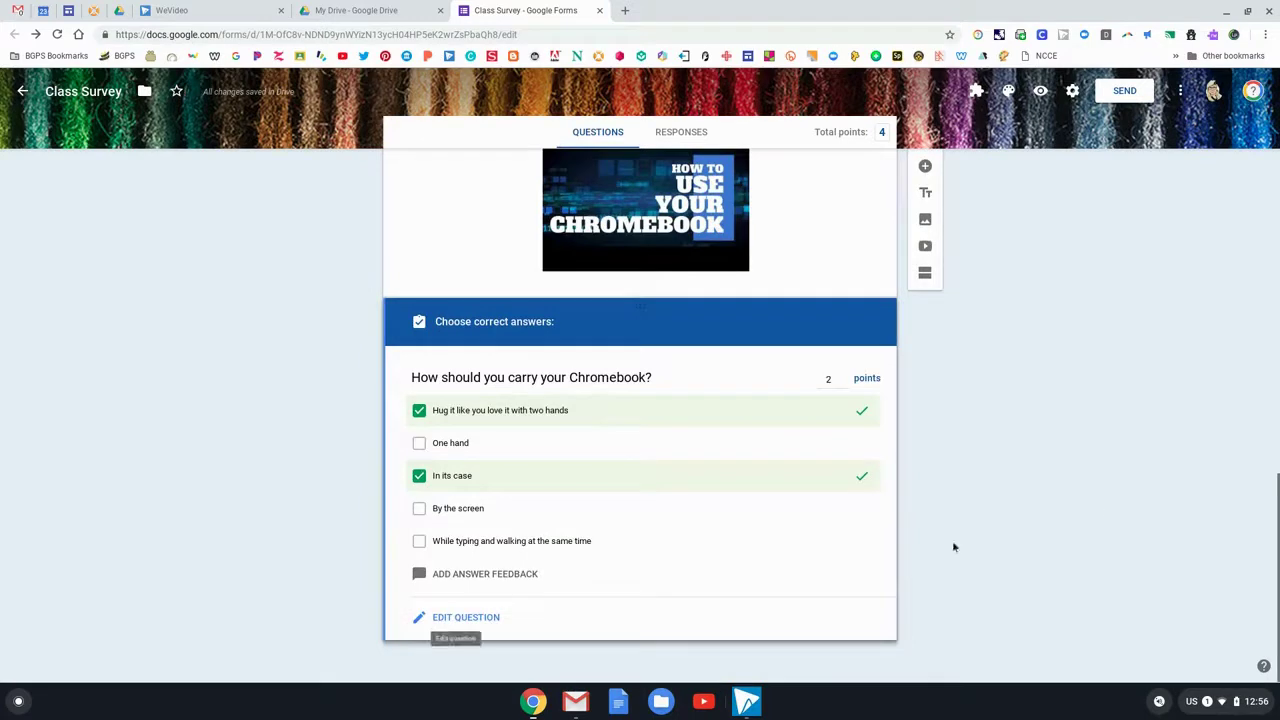
pyautogui.scroll(2, 1116, 403)
pyautogui.scroll(5, 1116, 403)
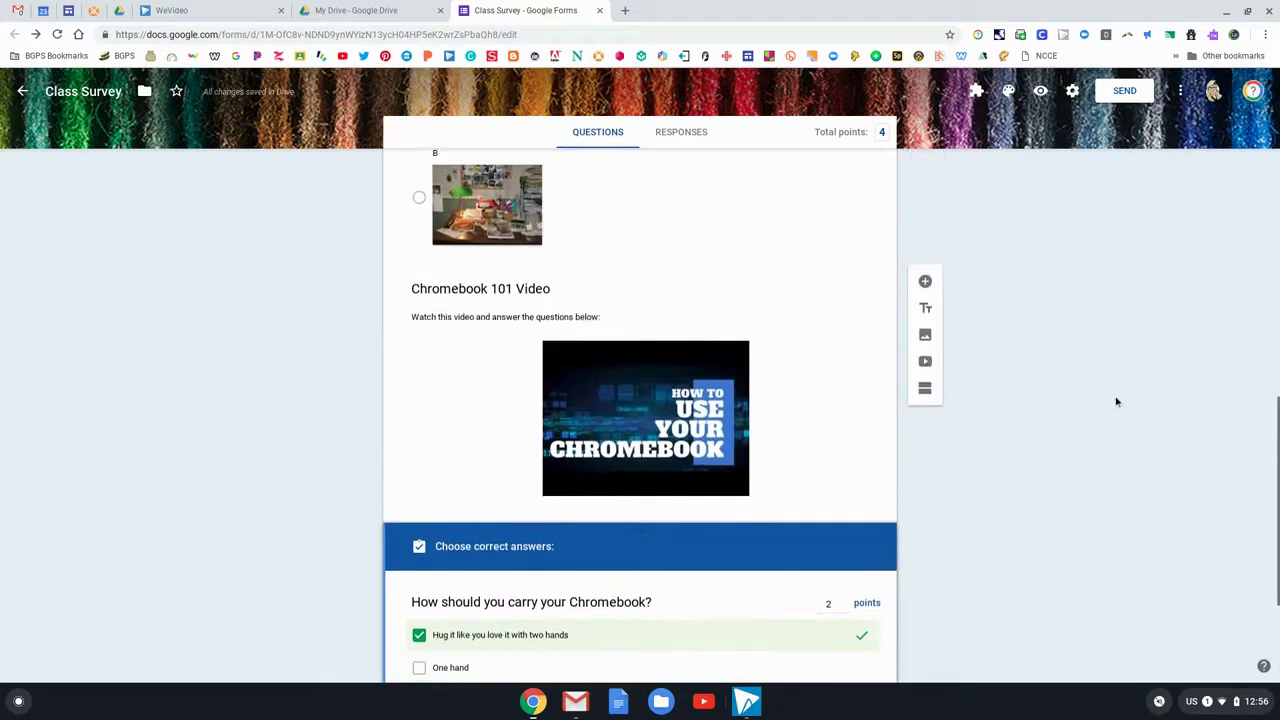
pyautogui.scroll(5, 1116, 402)
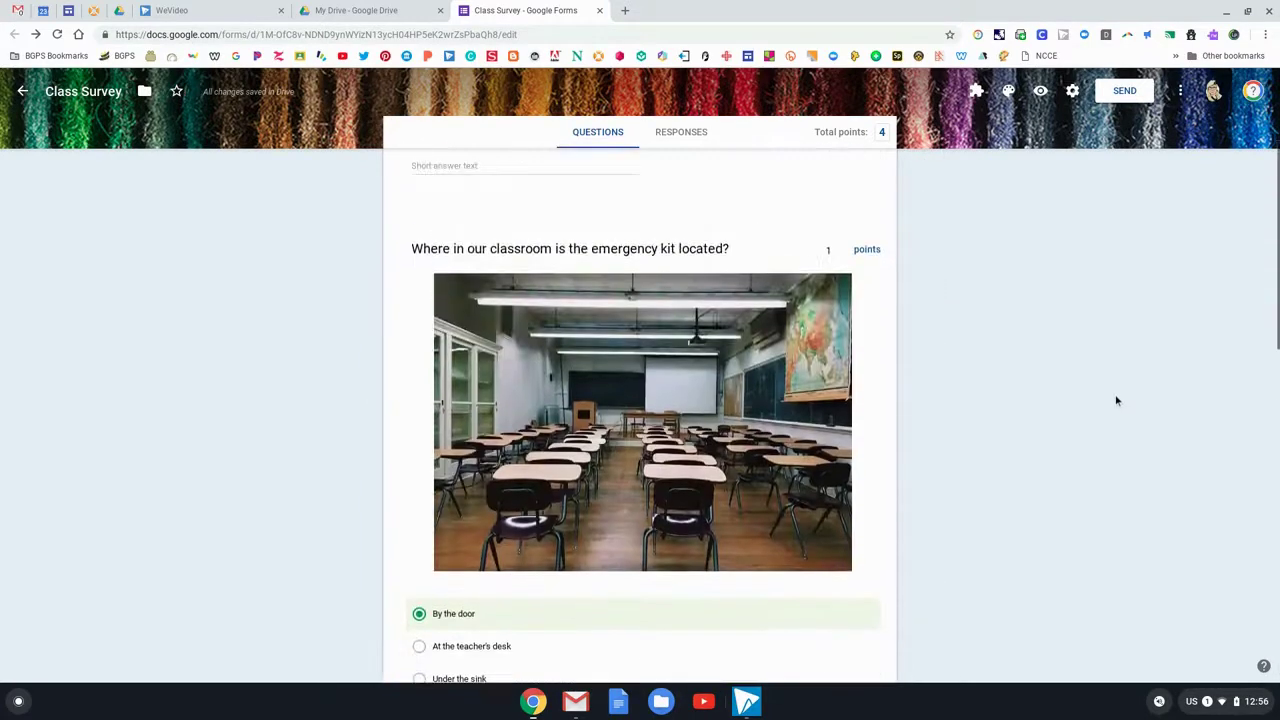
pyautogui.click(1040, 91)
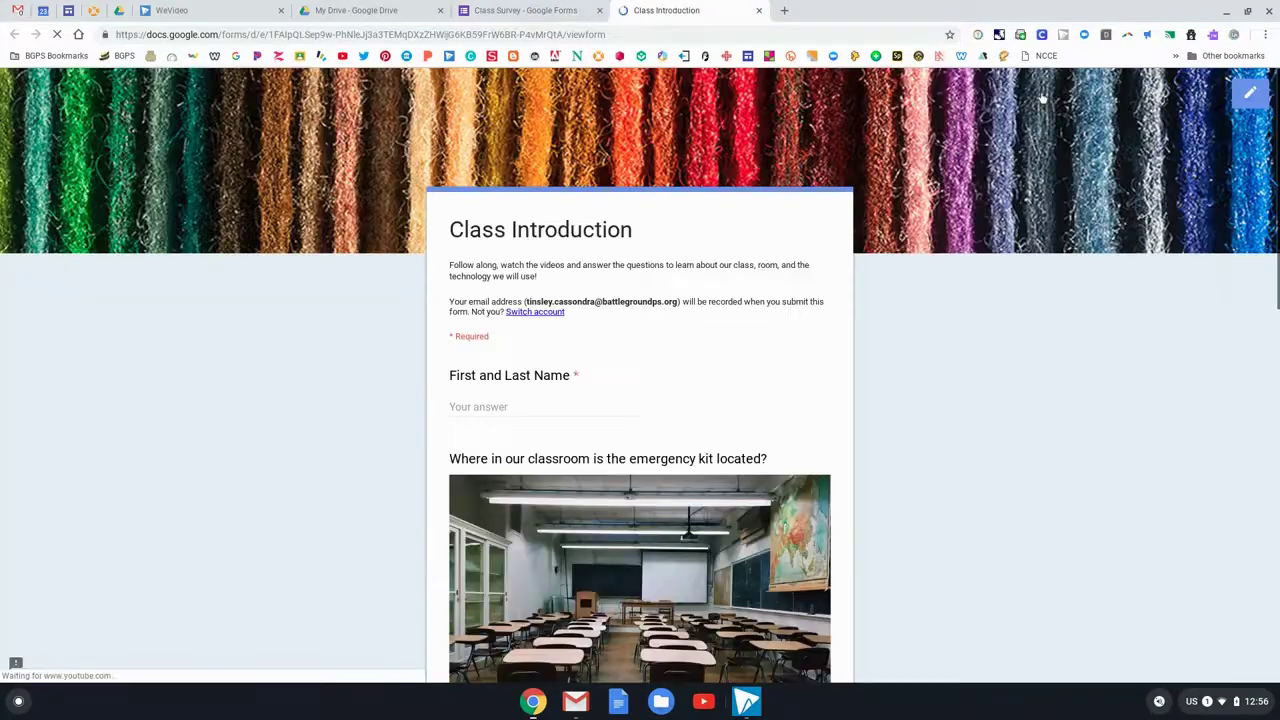
# Submit a test response with a name, By the door, desk A, and both carrying answers
pyautogui.click(558, 409)
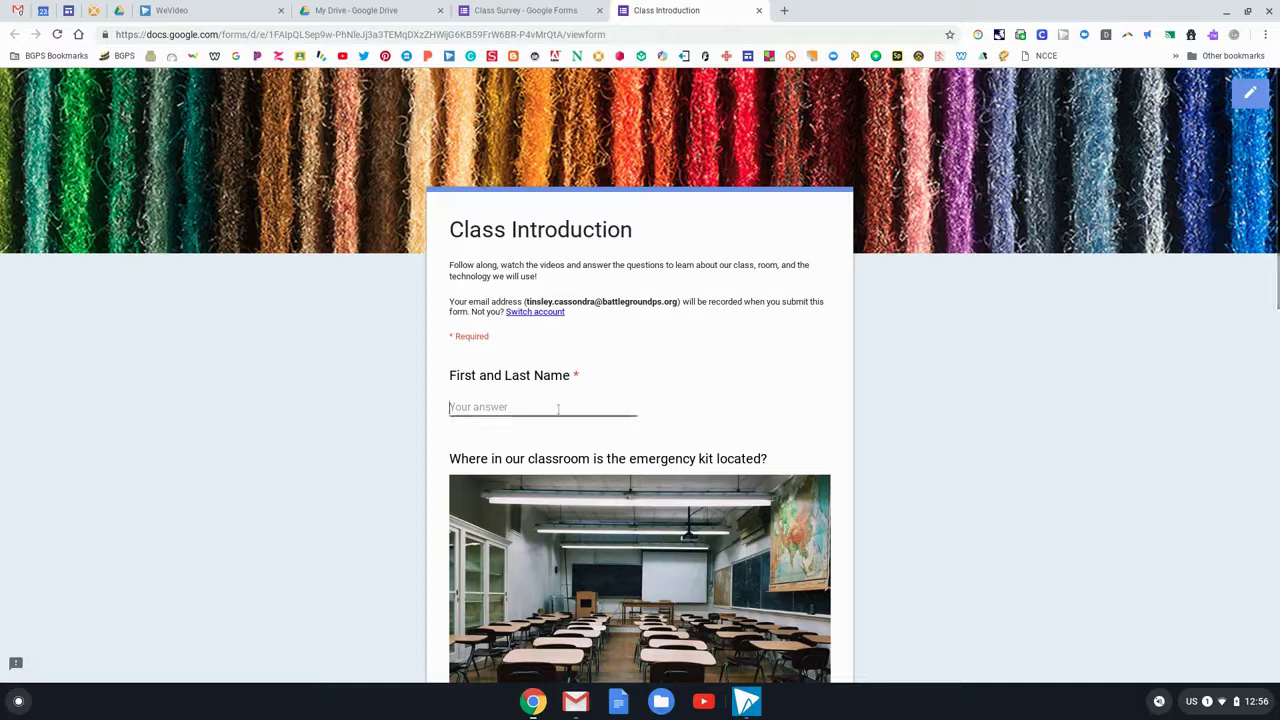
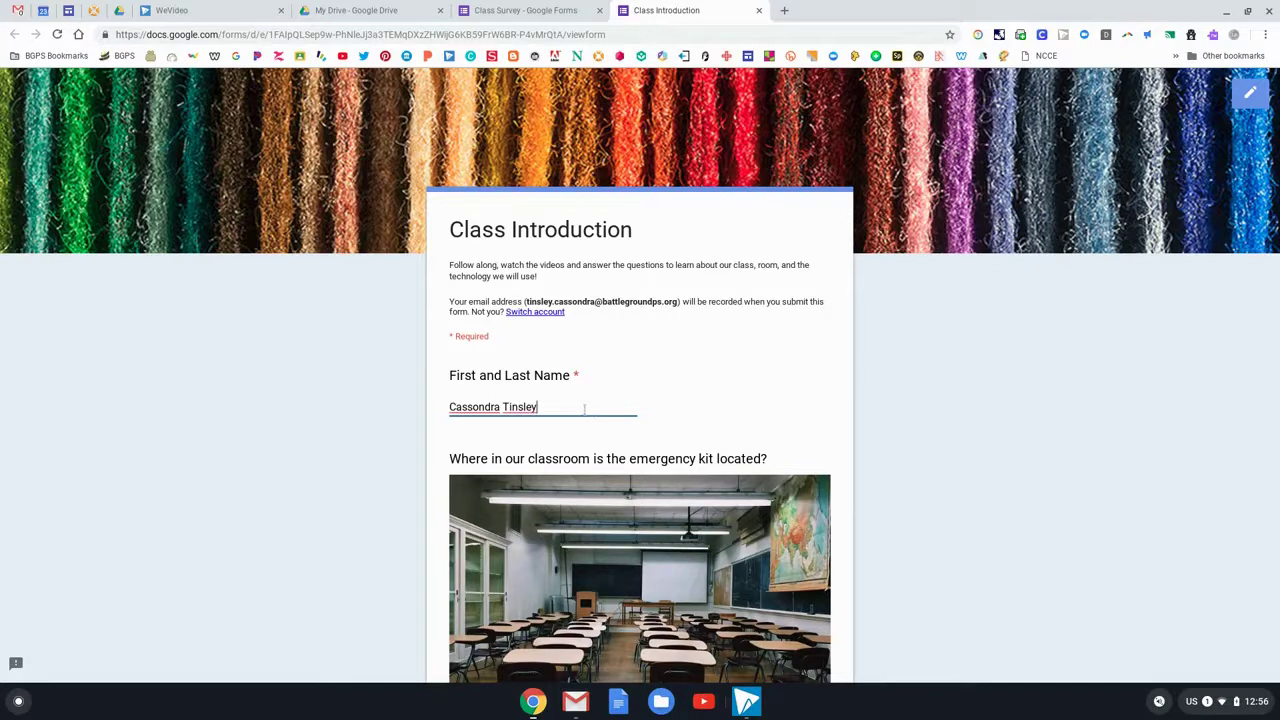
pyautogui.scroll(-3, 590, 415)
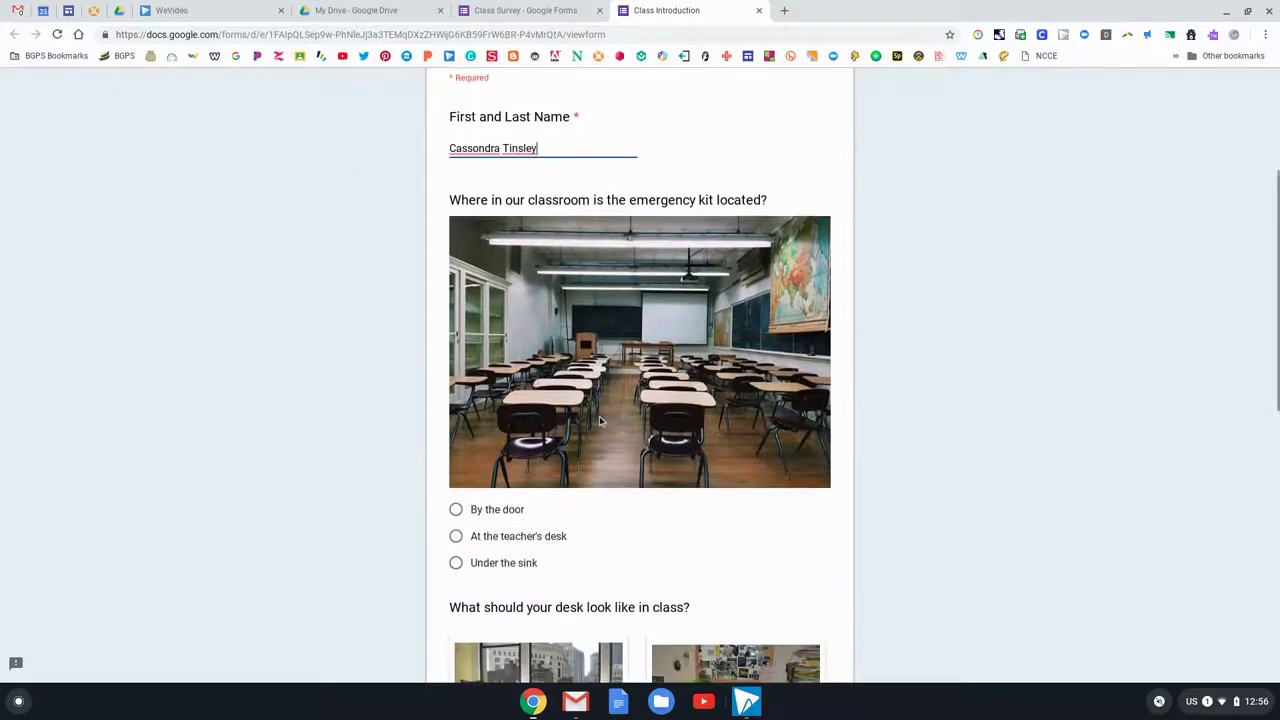
pyautogui.click(457, 510)
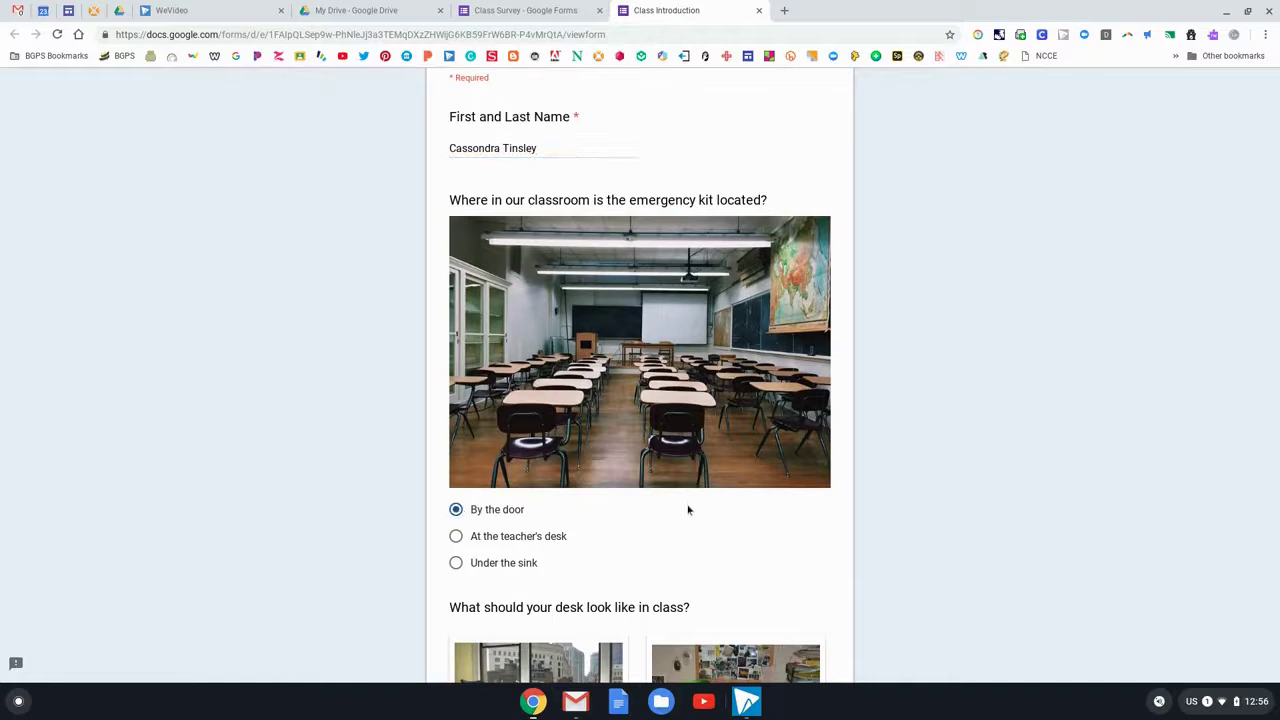
pyautogui.scroll(-3, 688, 510)
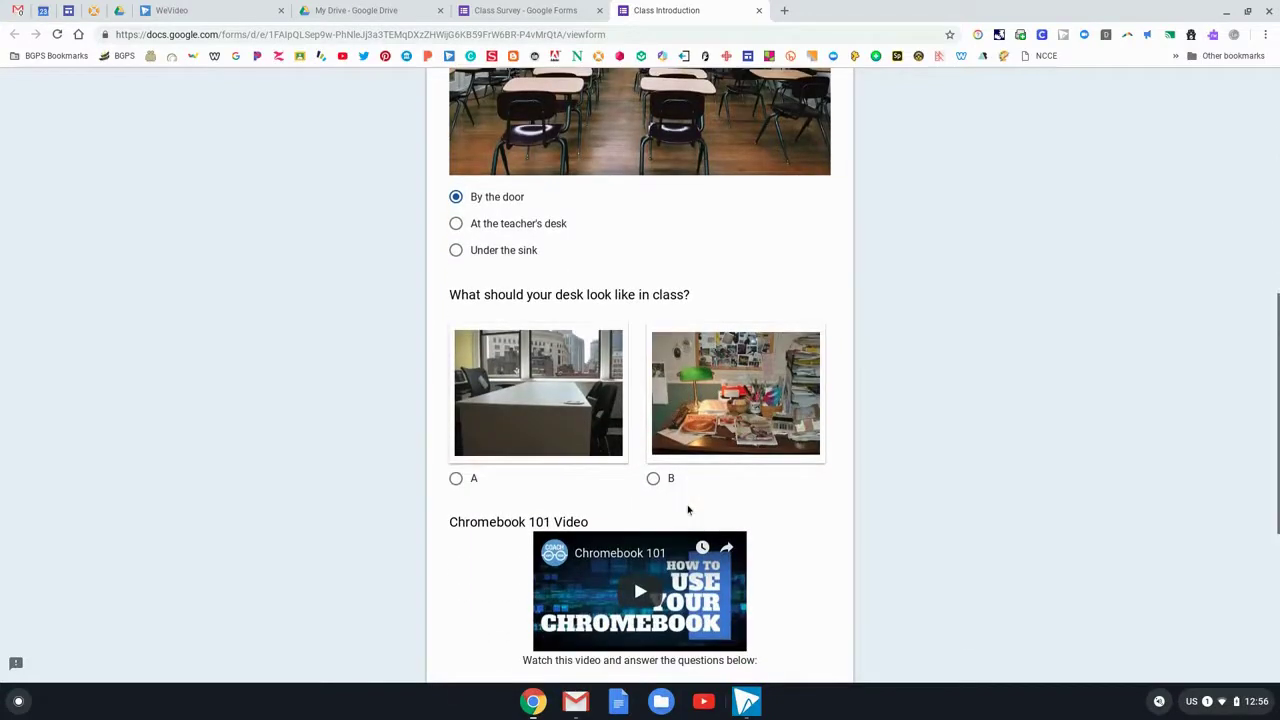
pyautogui.click(456, 478)
pyautogui.scroll(-4, 749, 480)
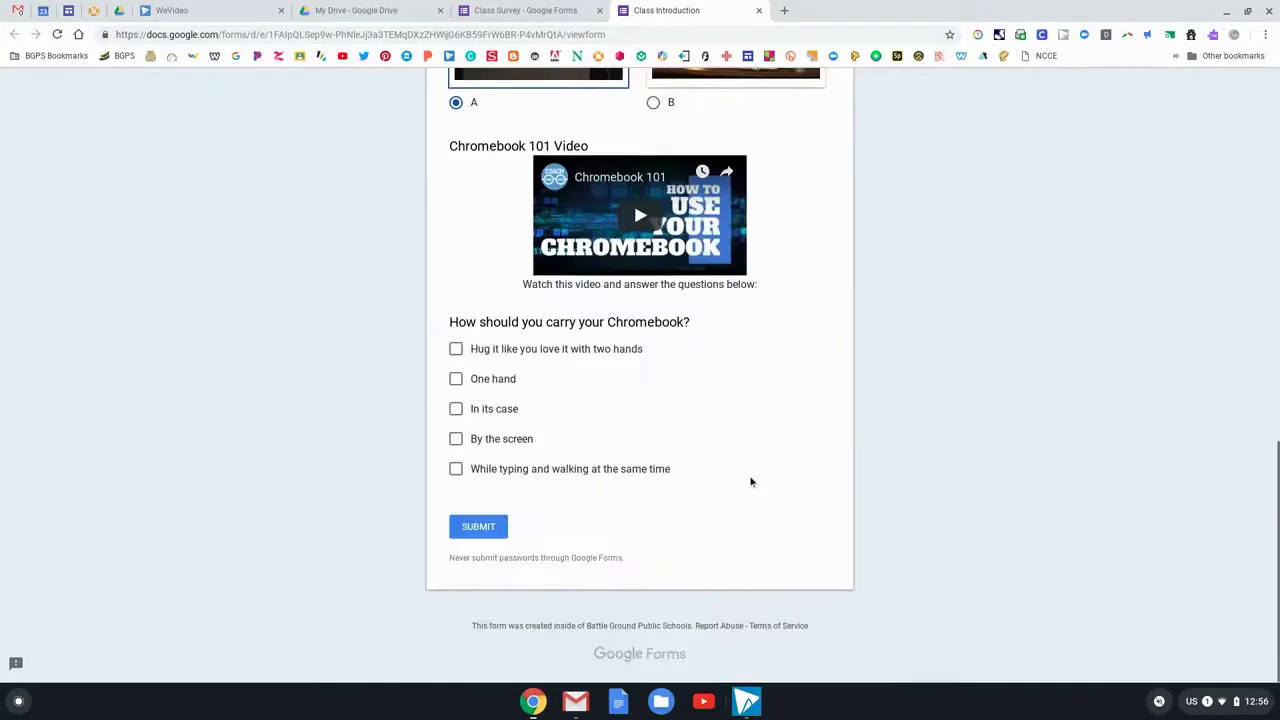
pyautogui.click(456, 349)
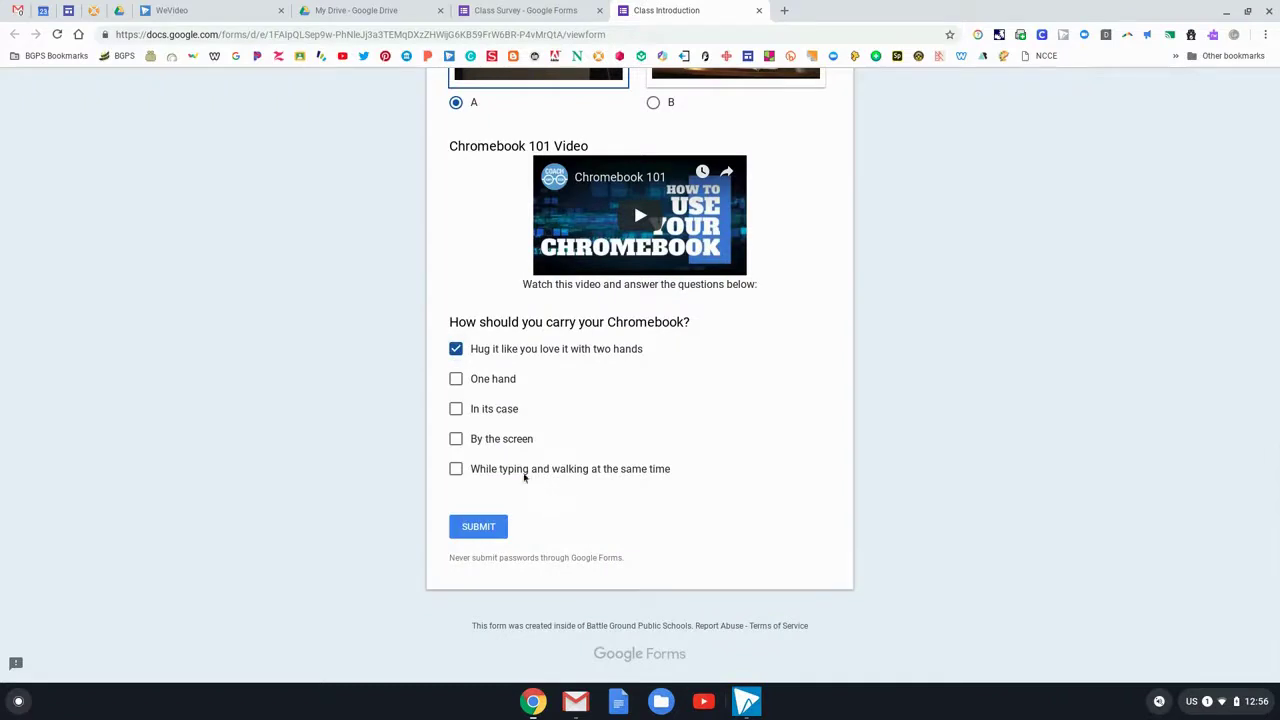
pyautogui.click(456, 409)
pyautogui.click(477, 528)
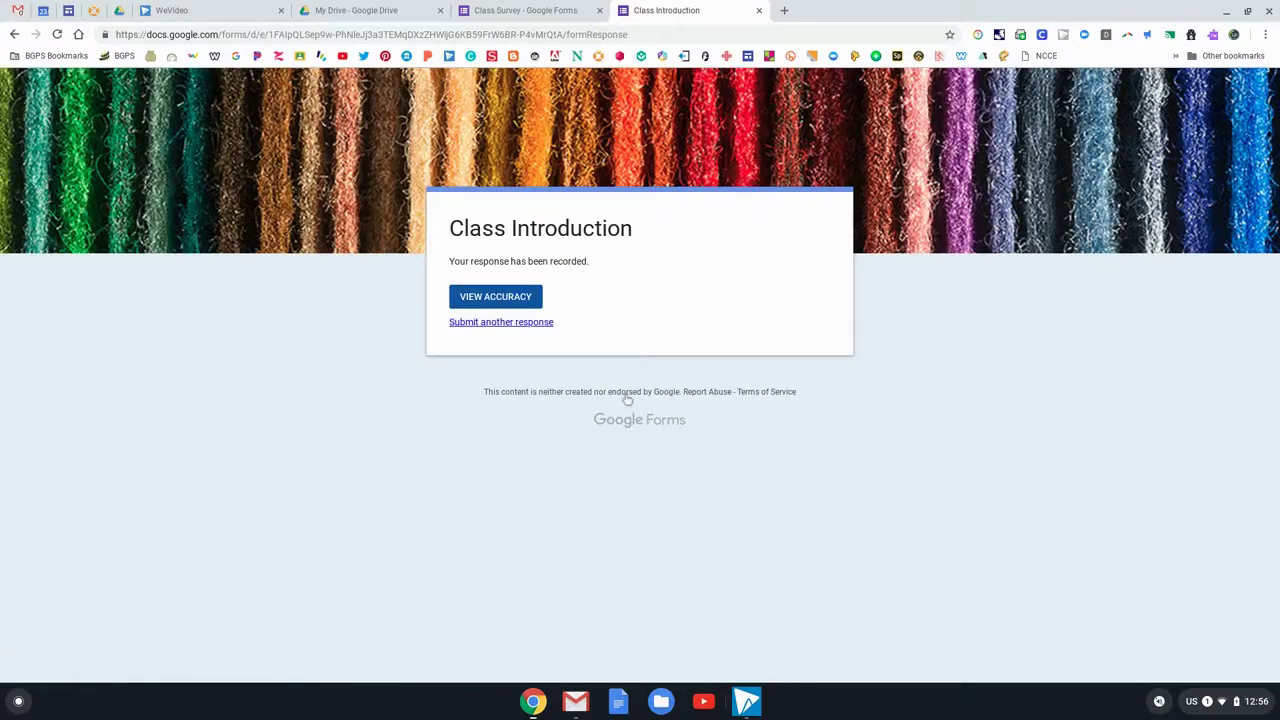
pyautogui.click(527, 304)
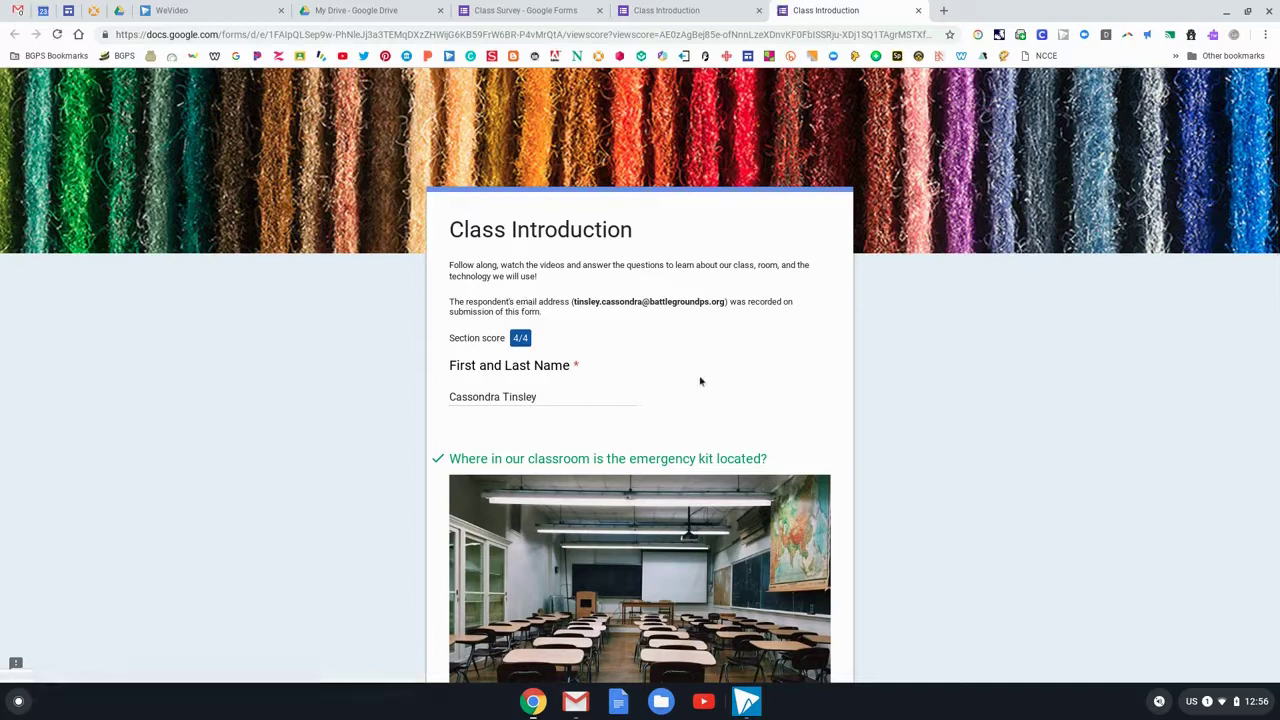
# Scroll through the scored response to review the graded answers and feedback
pyautogui.scroll(-1, 782, 426)
pyautogui.scroll(-6, 782, 426)
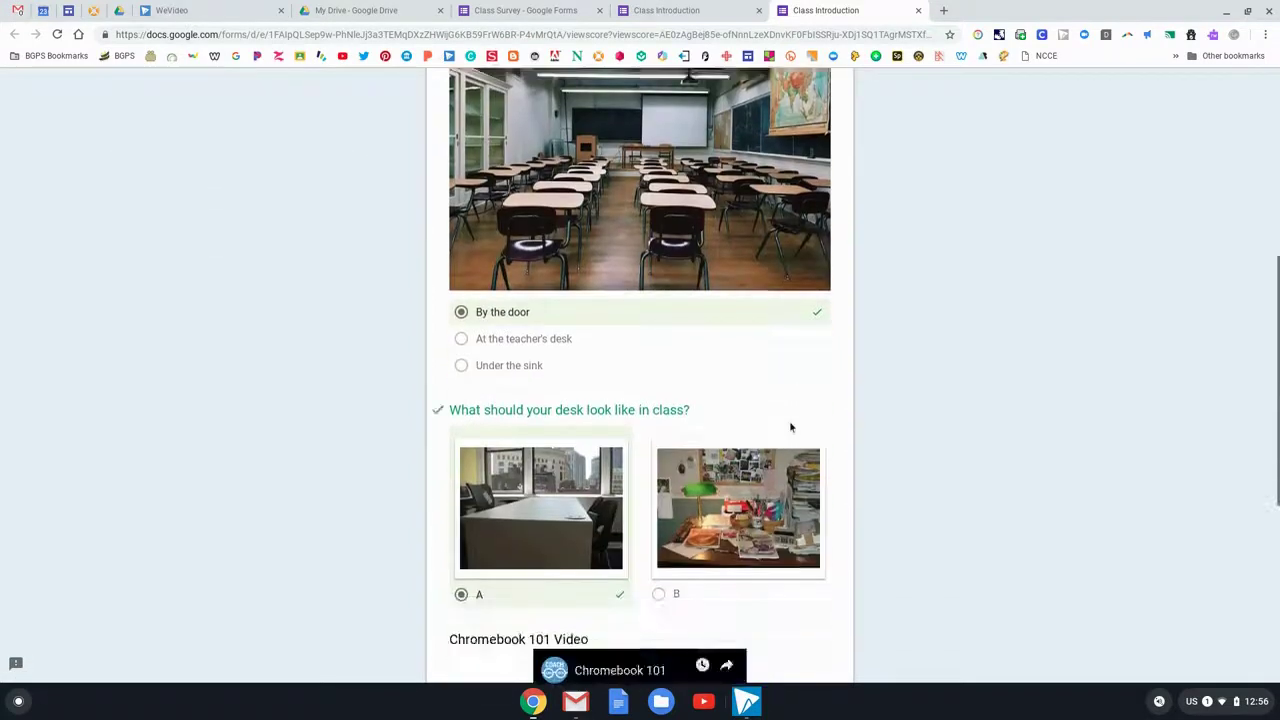
pyautogui.scroll(-2, 790, 428)
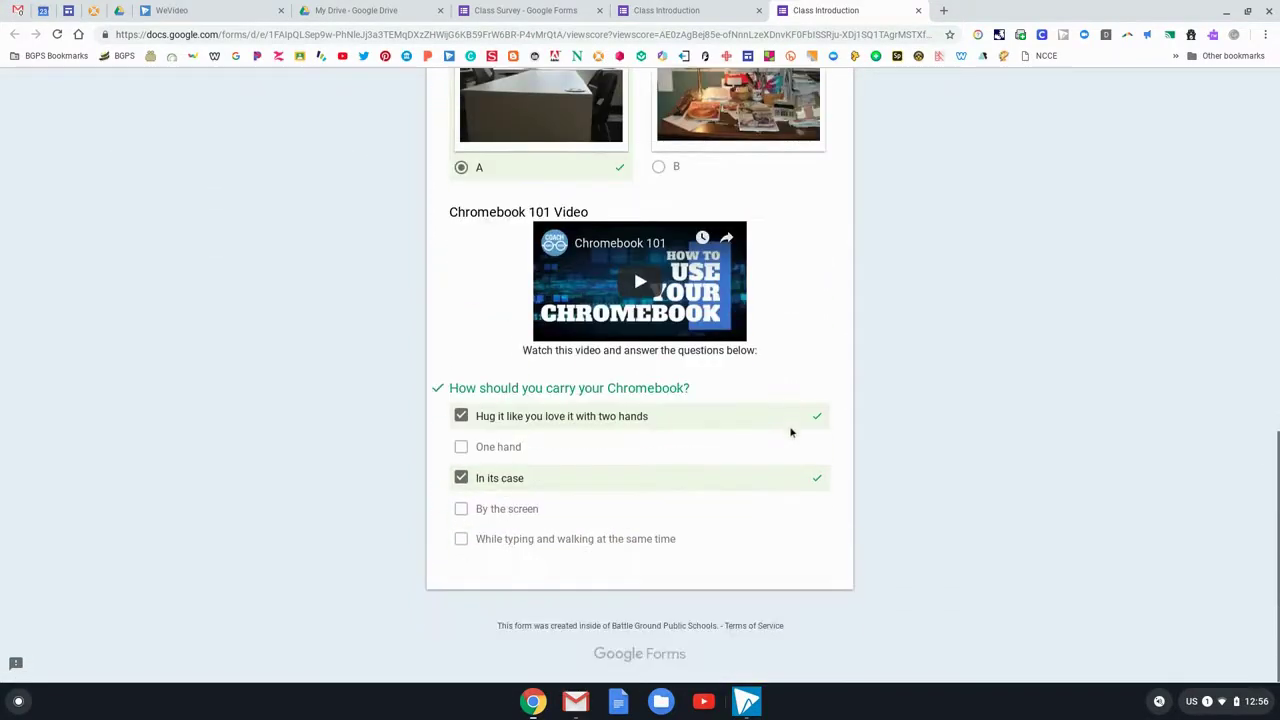
pyautogui.scroll(3, 983, 478)
pyautogui.scroll(6, 983, 478)
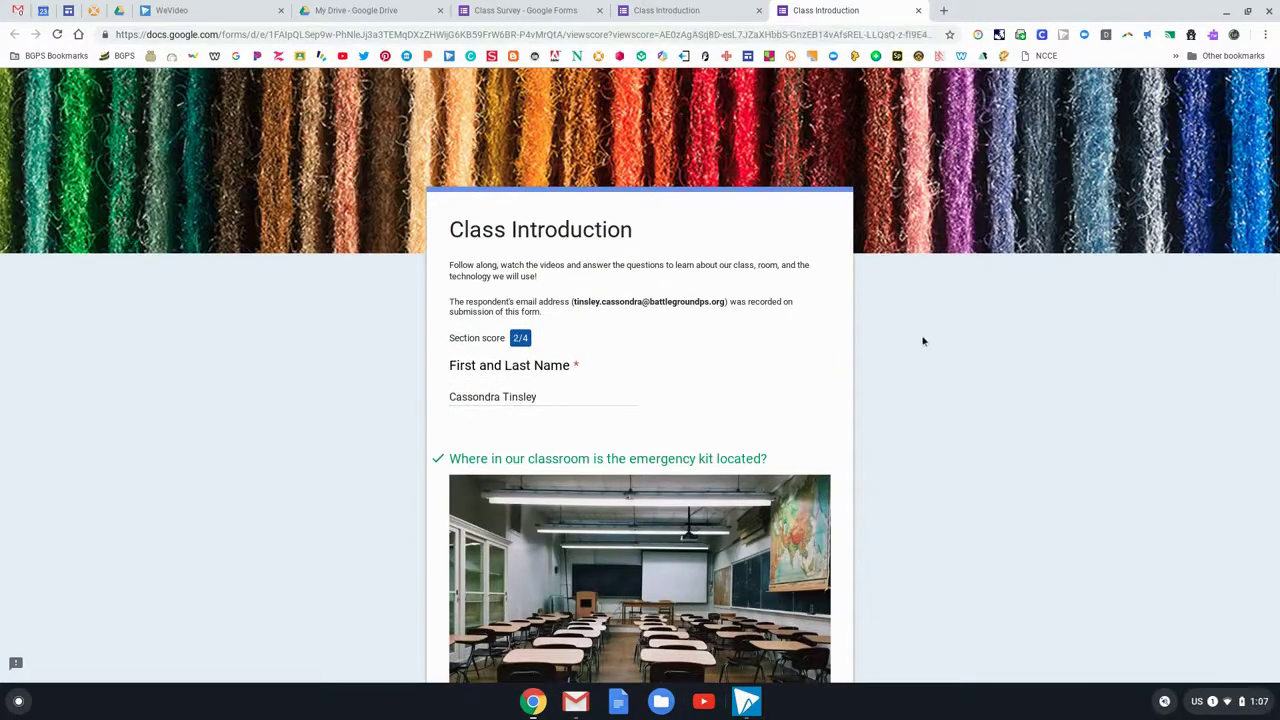
pyautogui.scroll(-3, 923, 341)
pyautogui.scroll(-4, 925, 342)
pyautogui.scroll(-2, 925, 342)
pyautogui.scroll(-2, 925, 342)
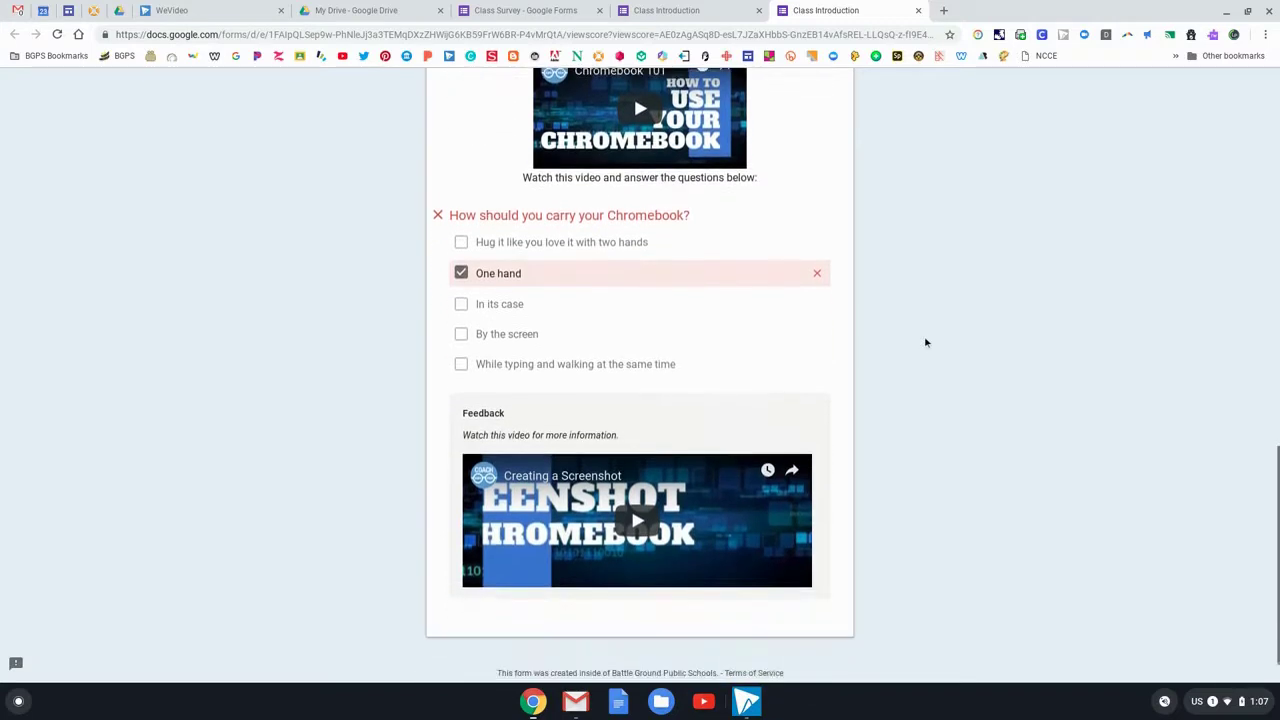
pyautogui.scroll(-1, 925, 342)
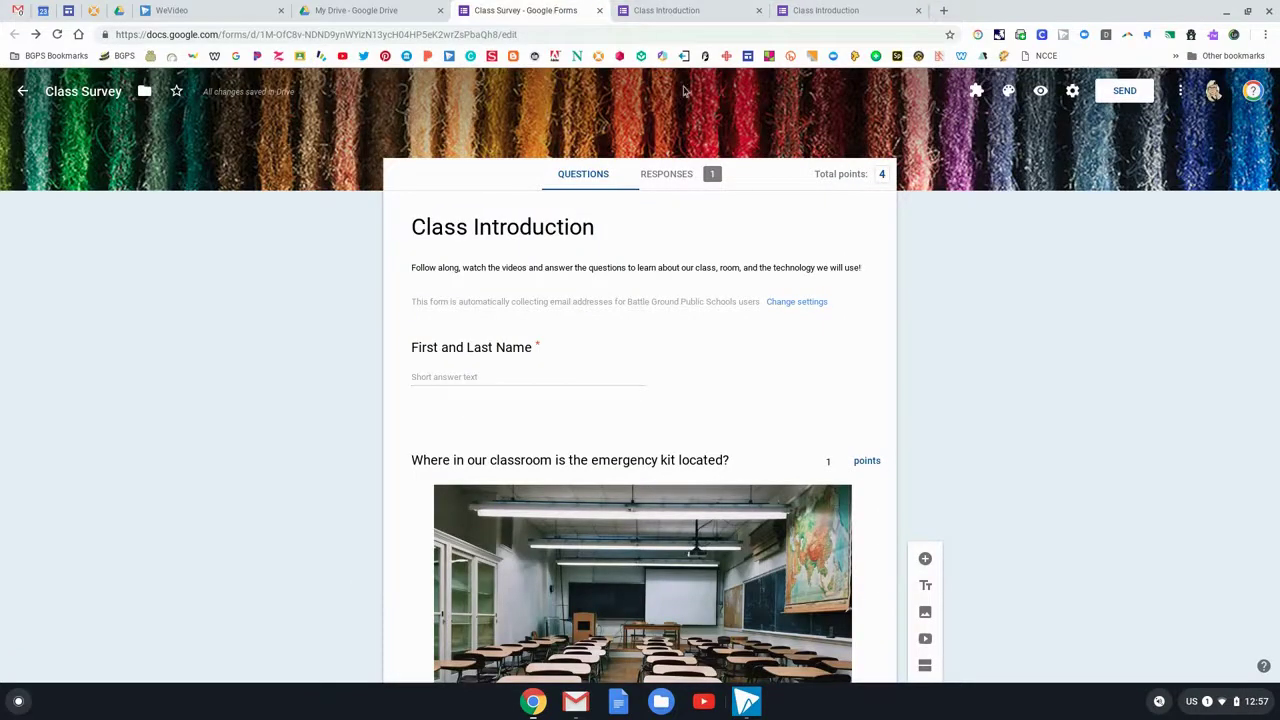
# Review the response summary on the Responses tab
pyautogui.click(688, 176)
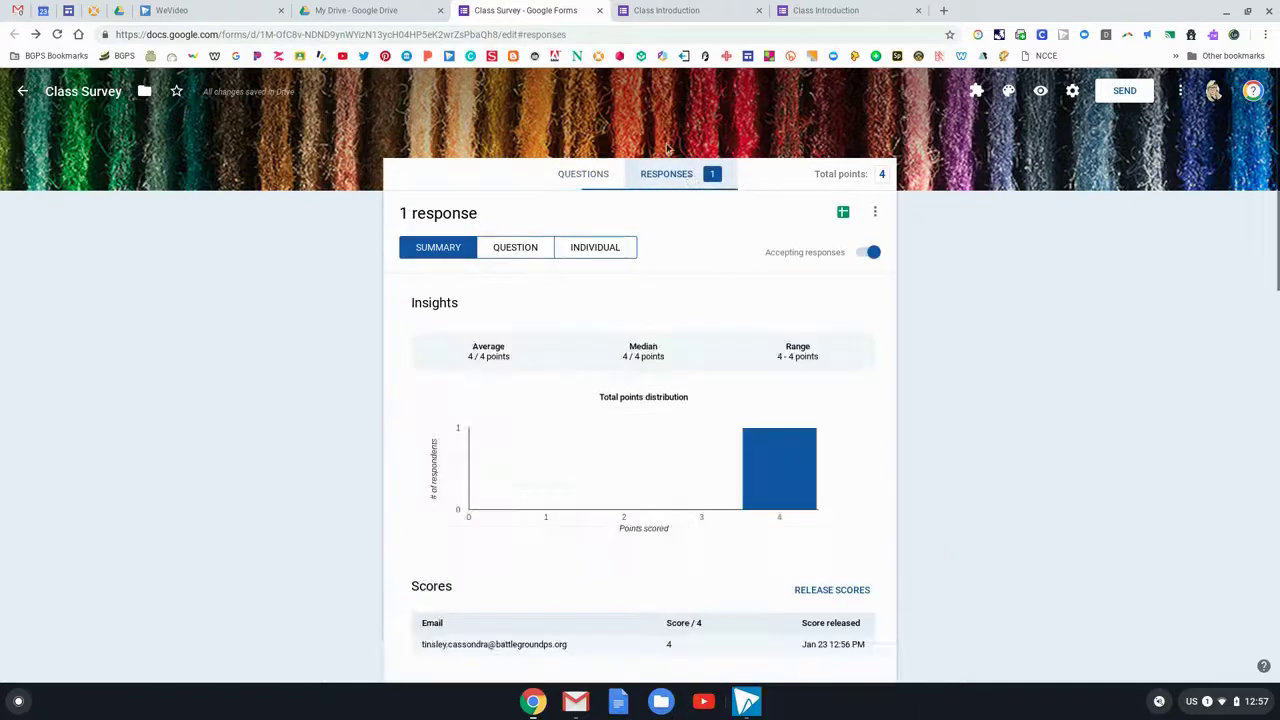
pyautogui.scroll(-3, 889, 374)
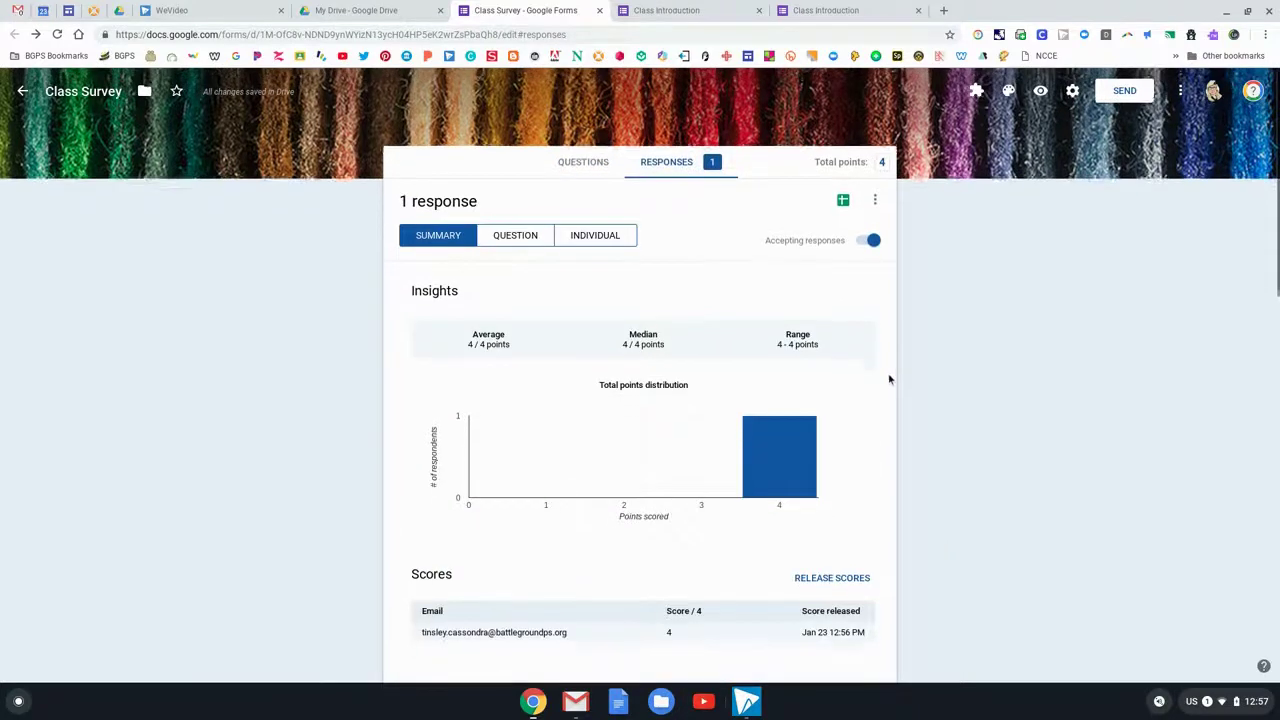
pyautogui.scroll(-3, 855, 402)
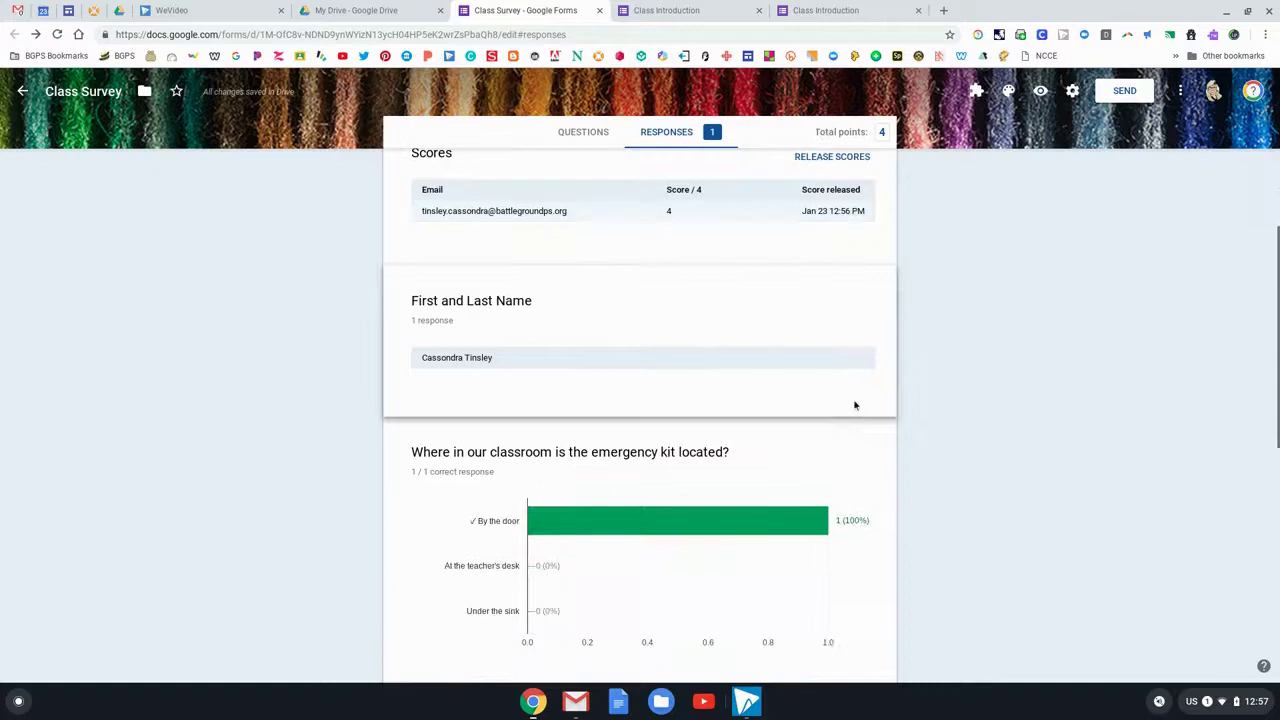
pyautogui.scroll(-5, 855, 405)
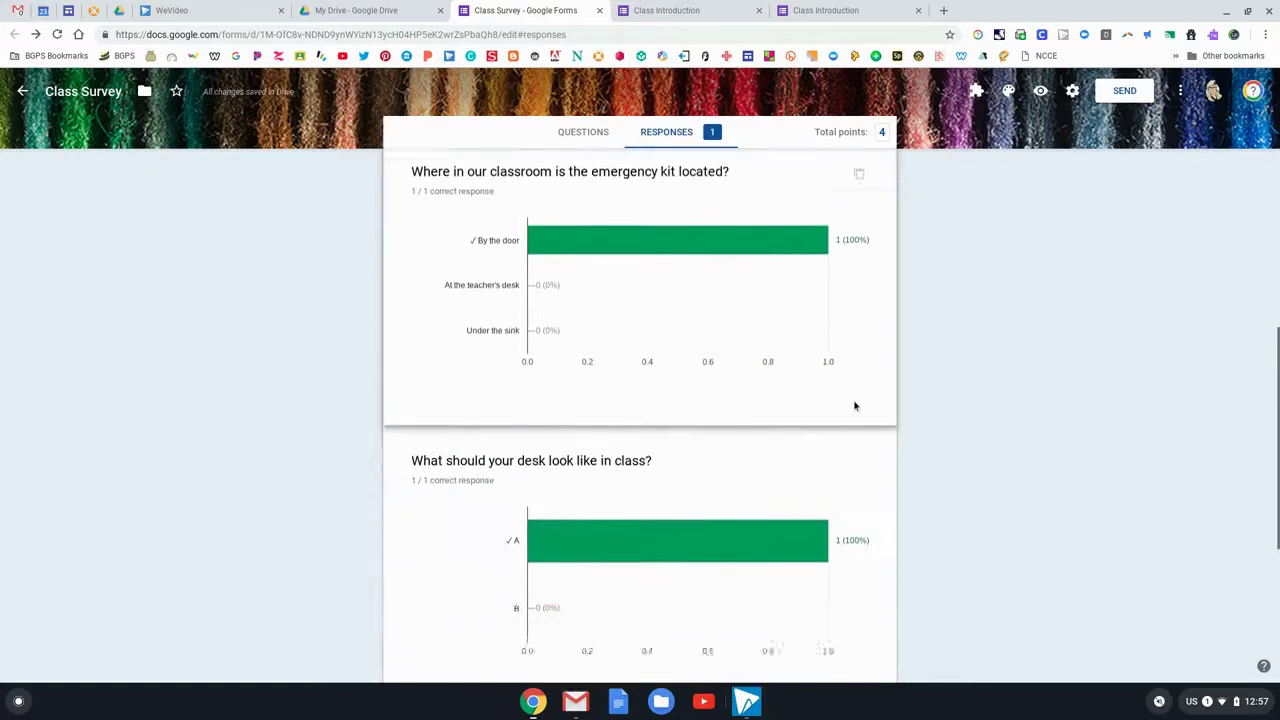
pyautogui.scroll(-1, 858, 411)
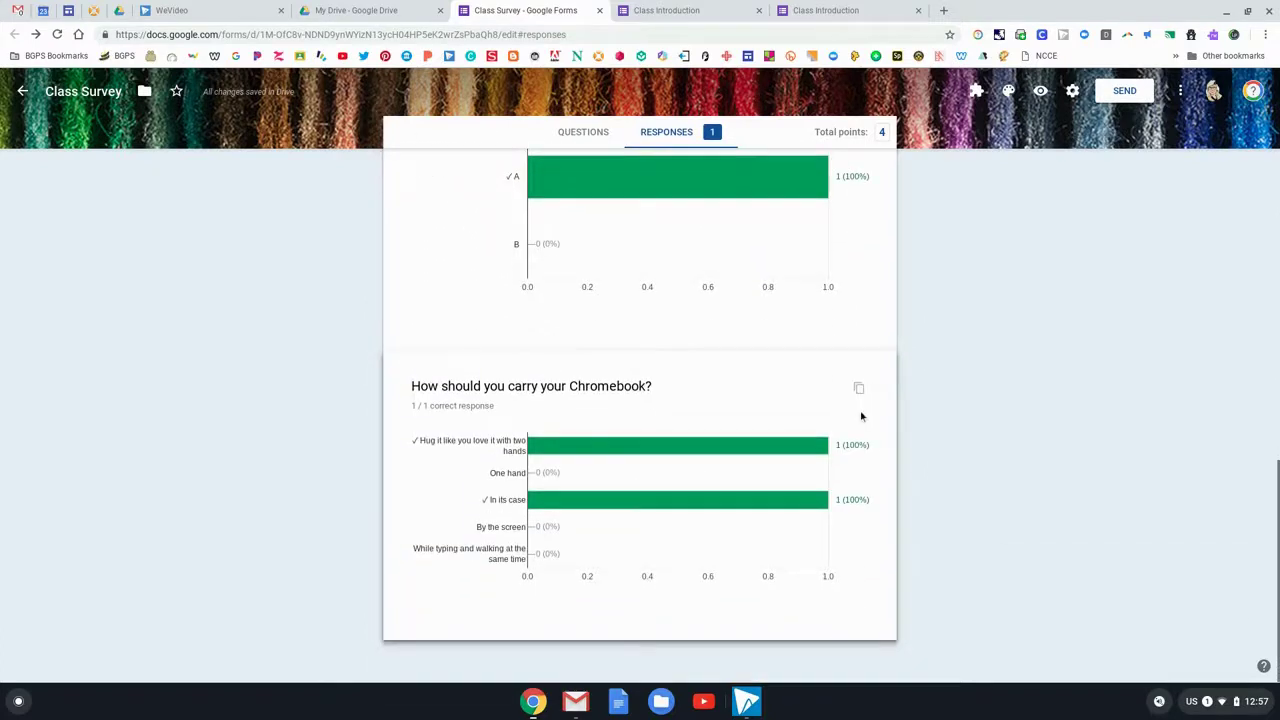
pyautogui.scroll(15, 862, 416)
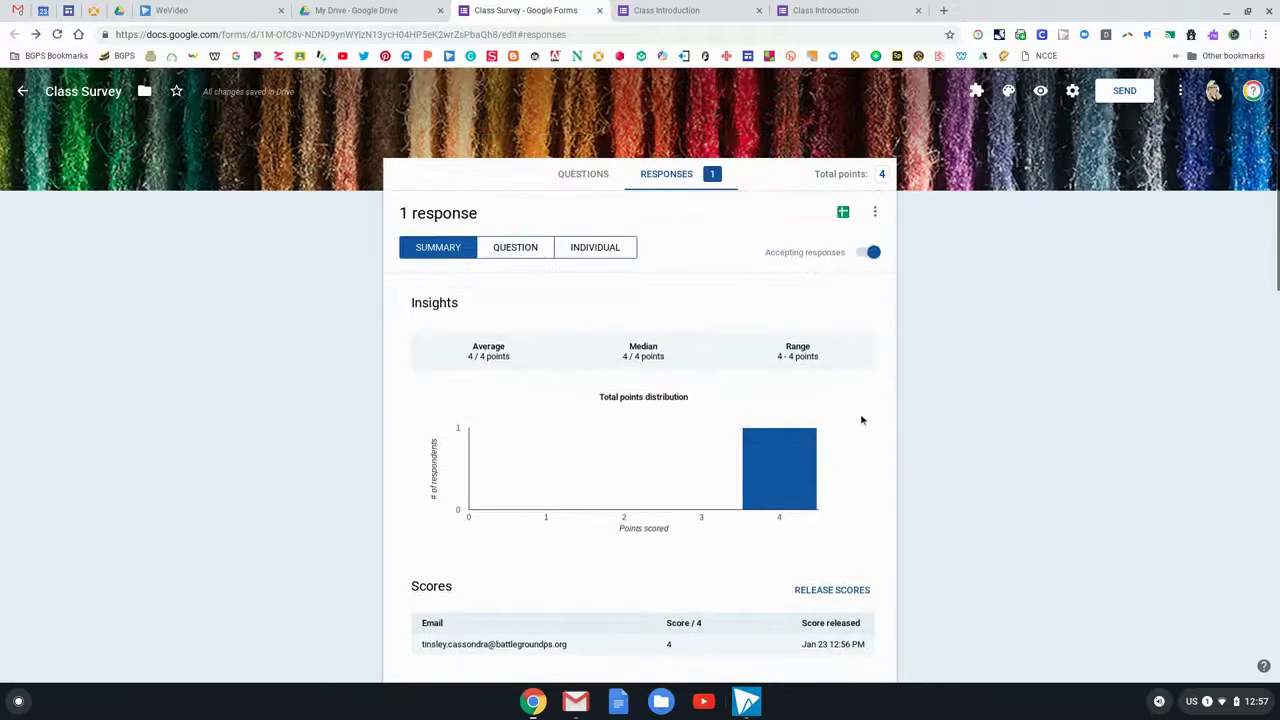
# Link responses to a new Class Survey (Responses) spreadsheet and check the score in C2
pyautogui.click(845, 213)
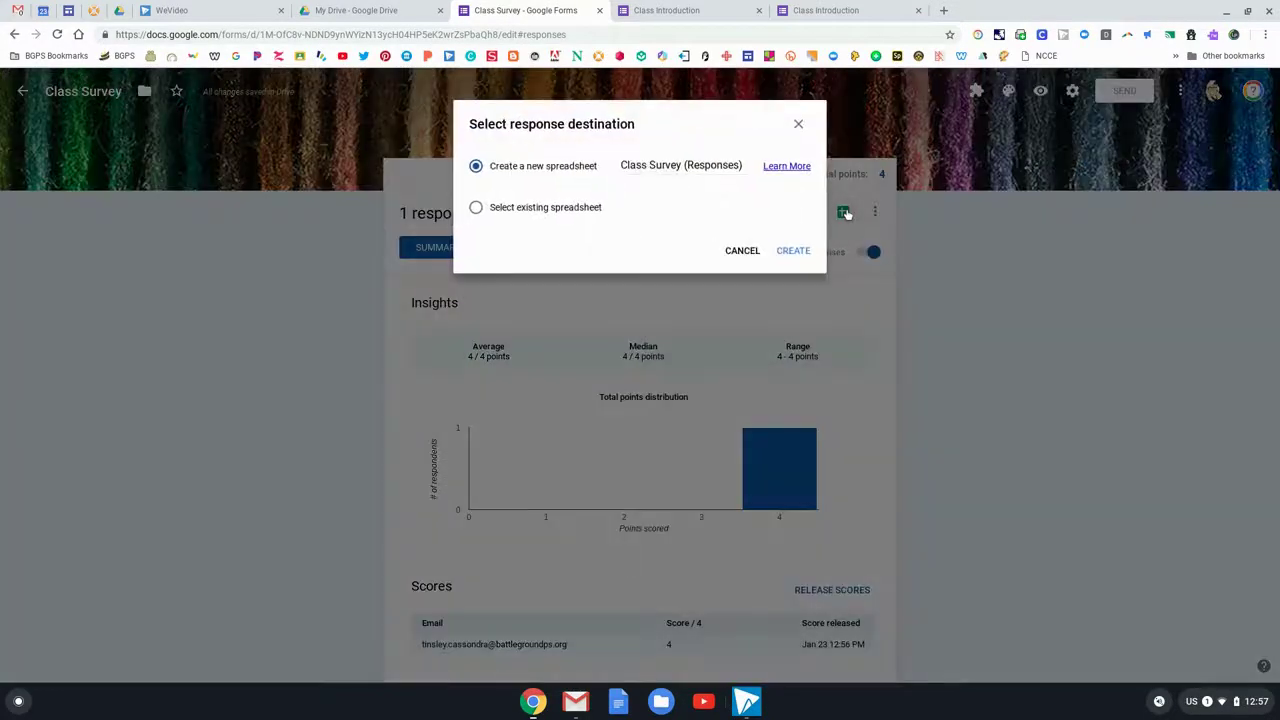
pyautogui.click(803, 256)
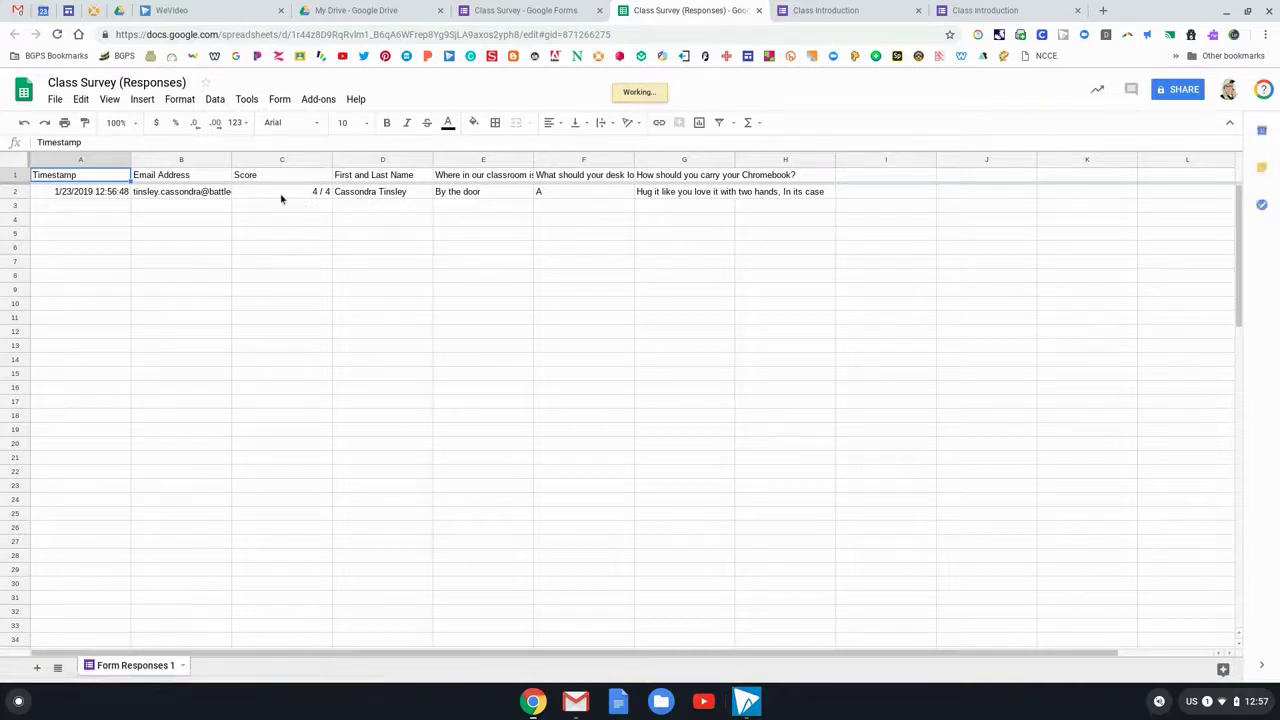
pyautogui.click(281, 197)
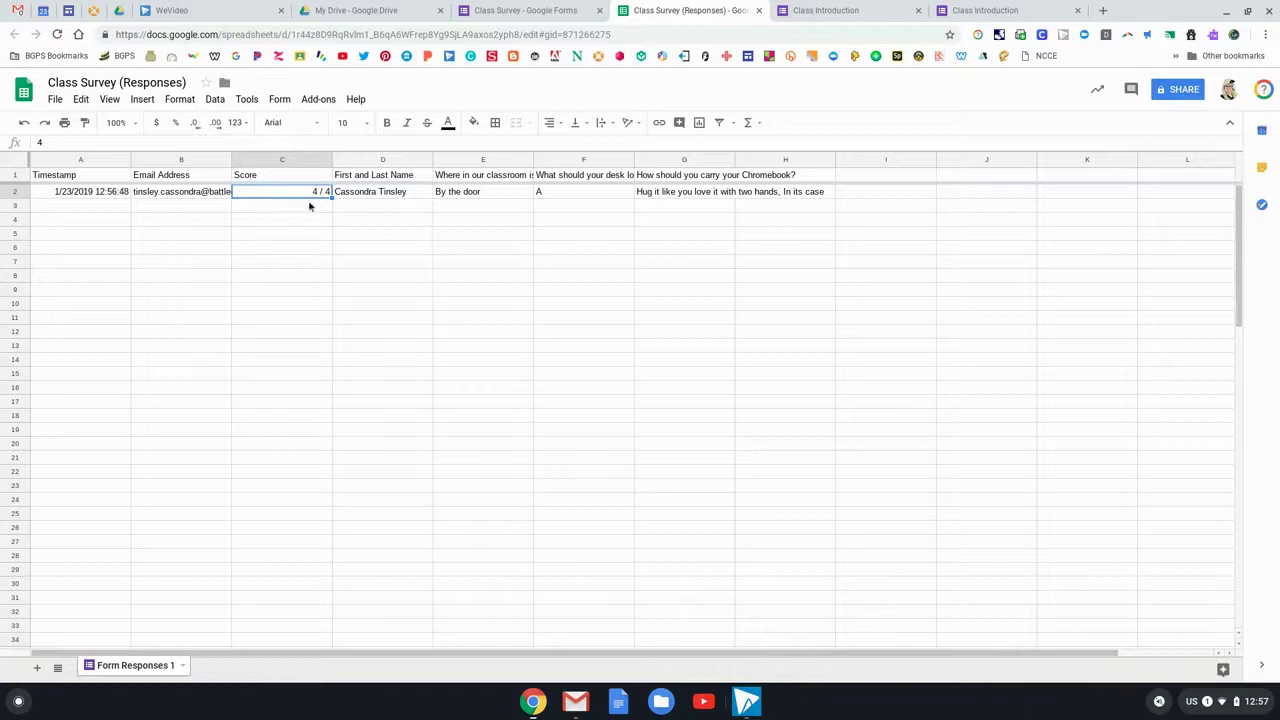
# Return to the Class Survey questions and inspect the Quizzes settings without changing anything
pyautogui.click(561, 12)
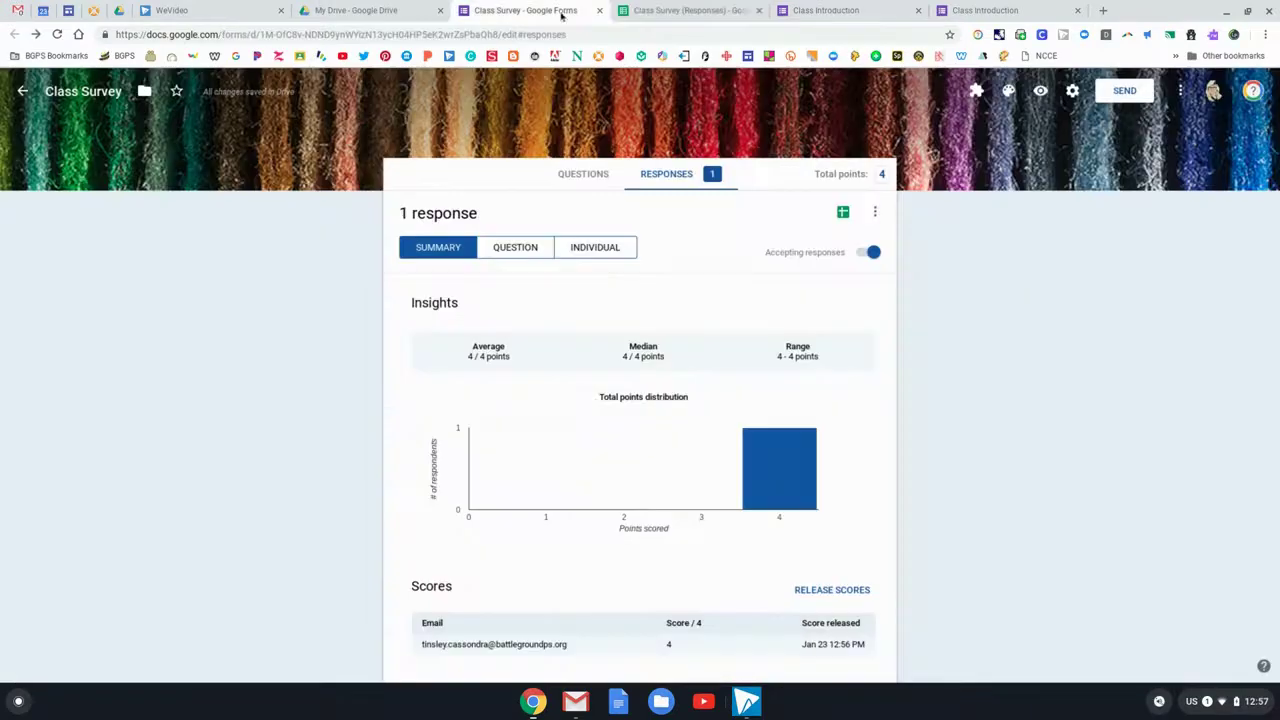
pyautogui.click(583, 176)
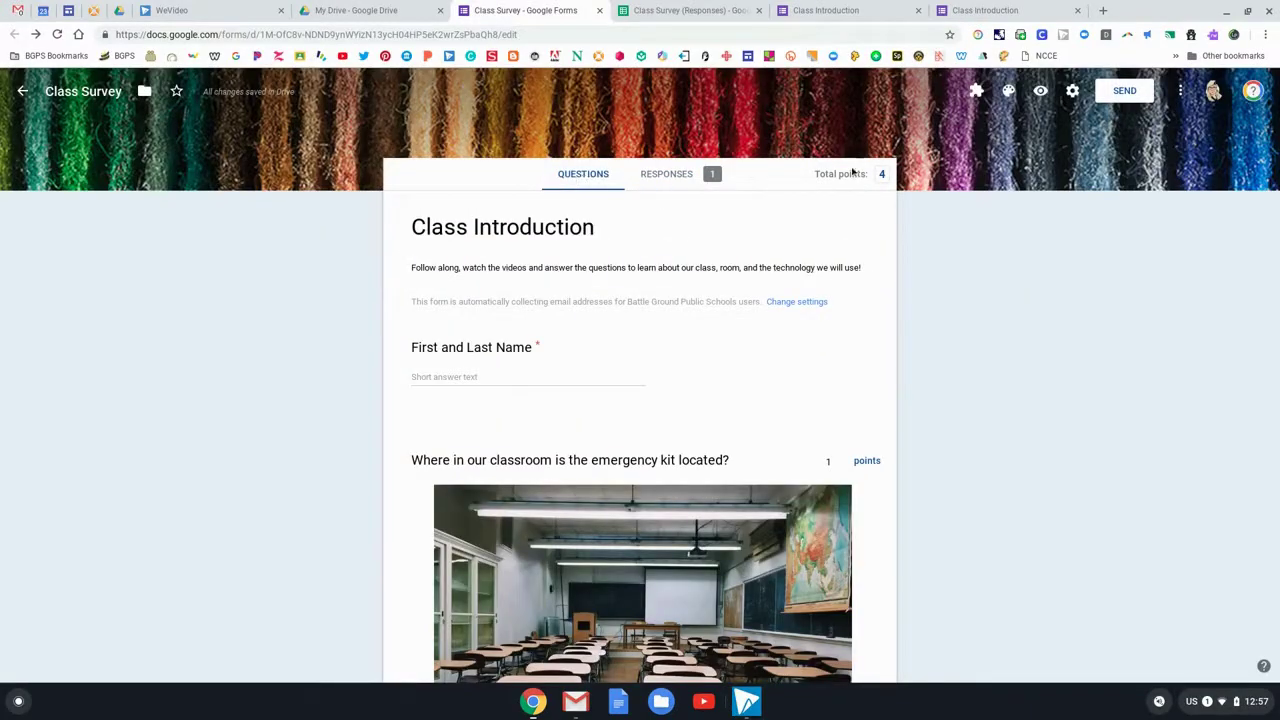
pyautogui.click(1072, 91)
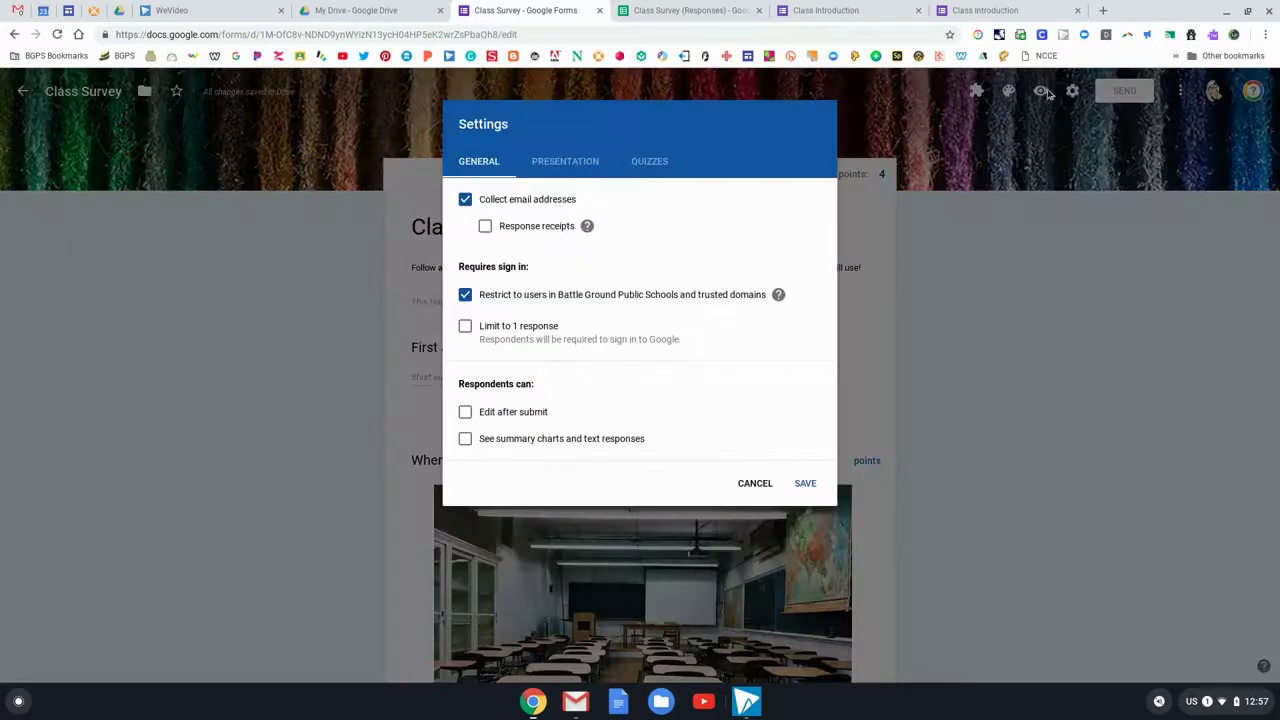
pyautogui.click(652, 160)
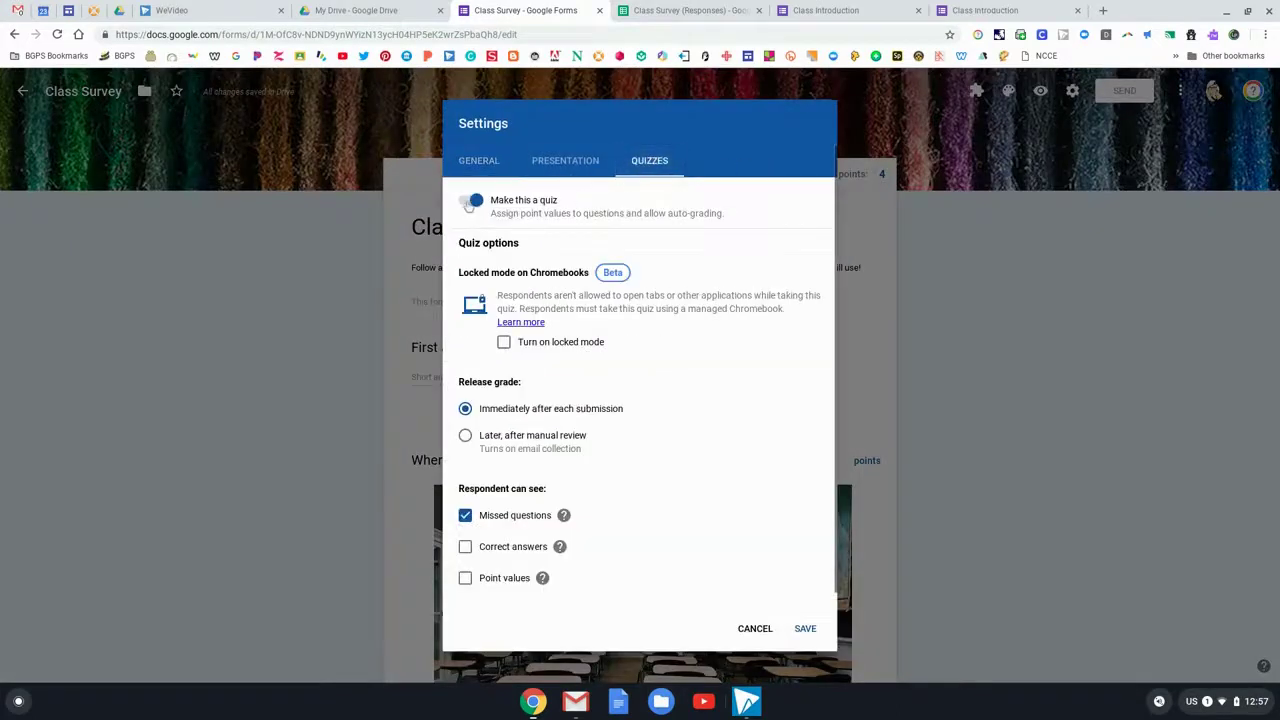
pyautogui.click(764, 632)
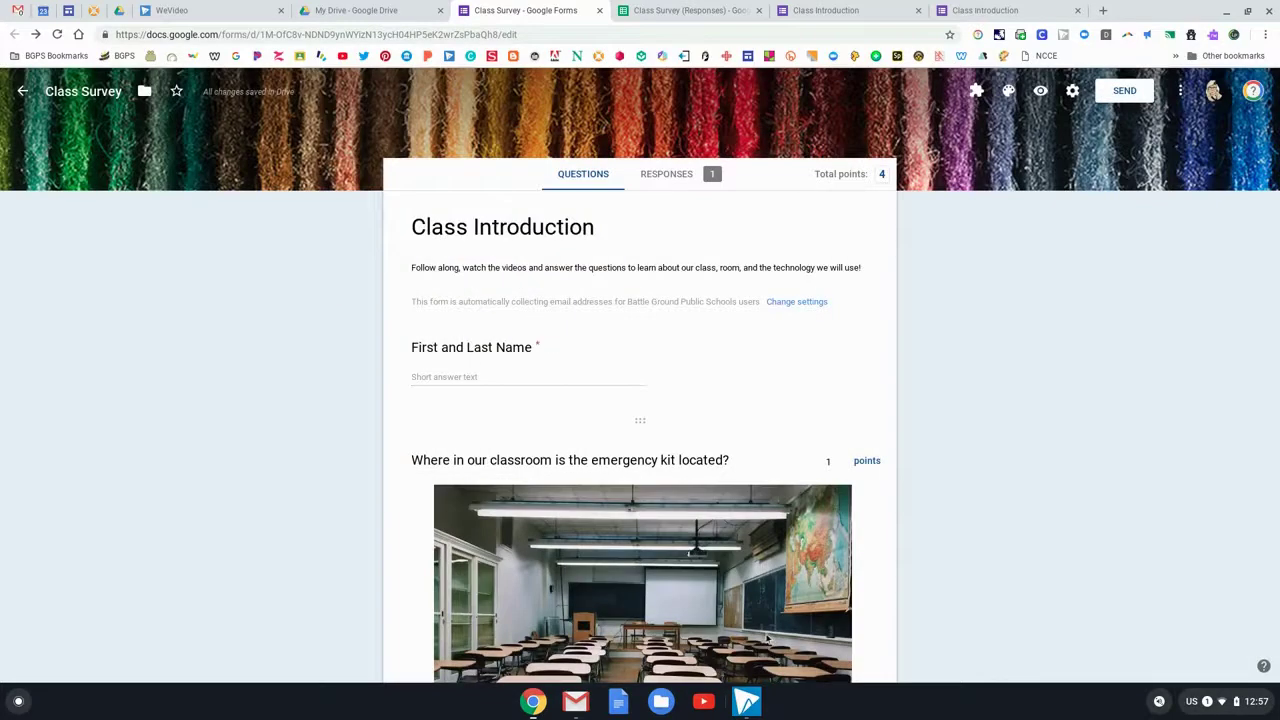